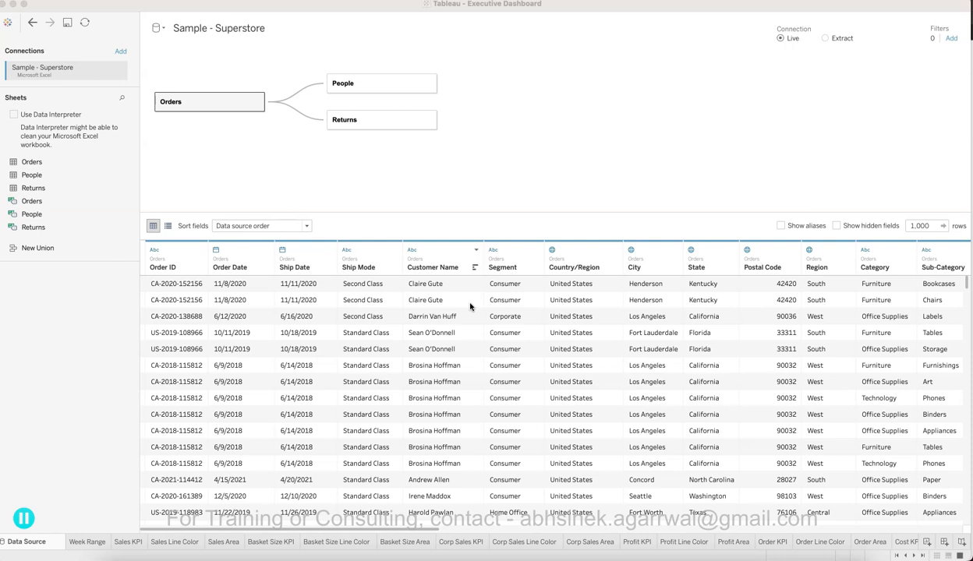
Return to the start page and reopen the Sample - Superstore saved data source
click(466, 318)
click(10, 23)
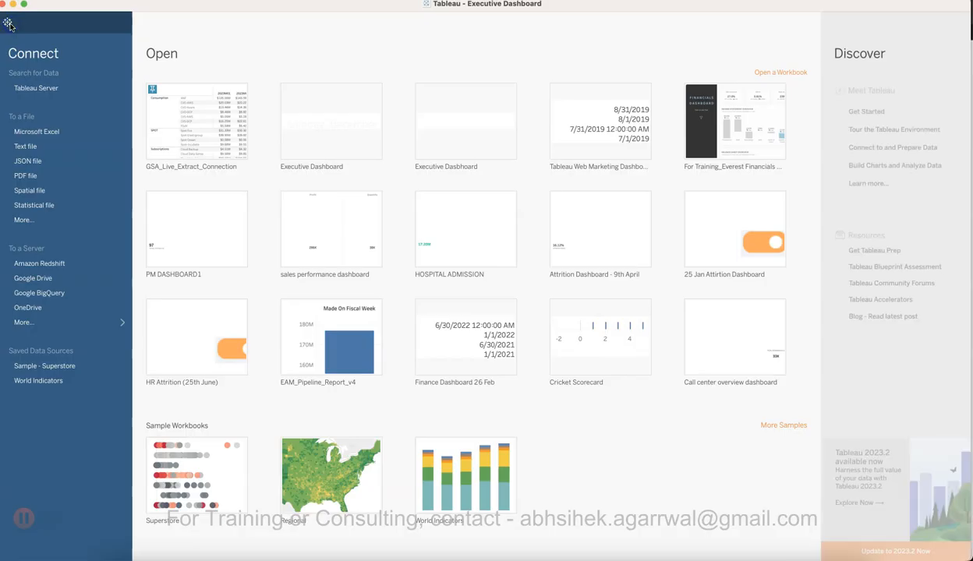
click(61, 368)
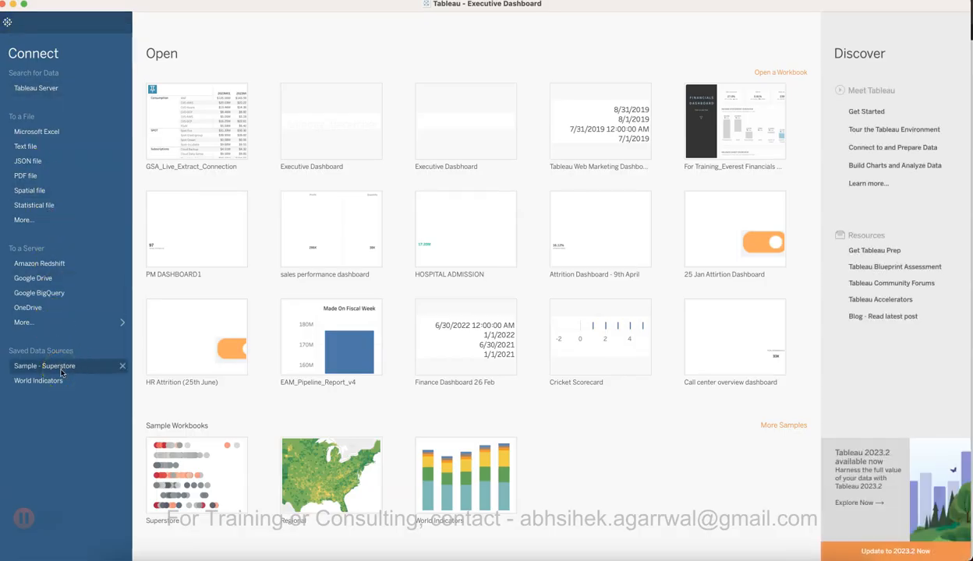
click(10, 23)
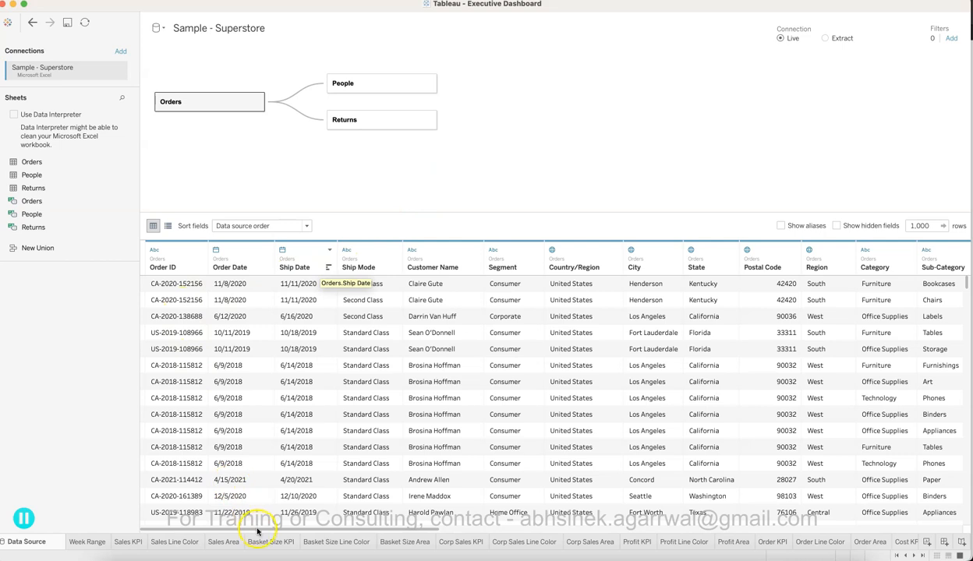
mouse_move(260, 533)
mouse_down()
mouse_move(718, 532)
mouse_move(248, 532)
mouse_up()
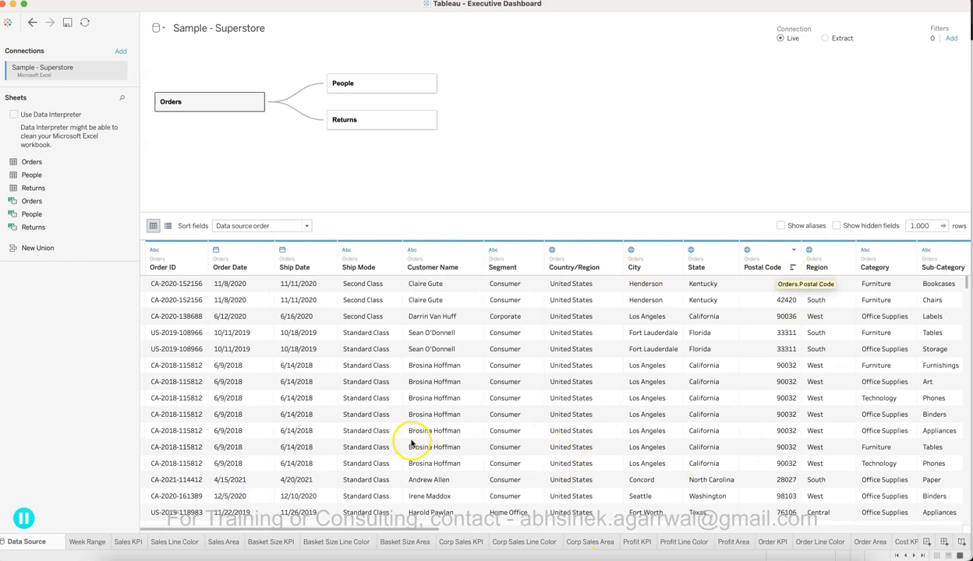
mouse_move(762, 263)
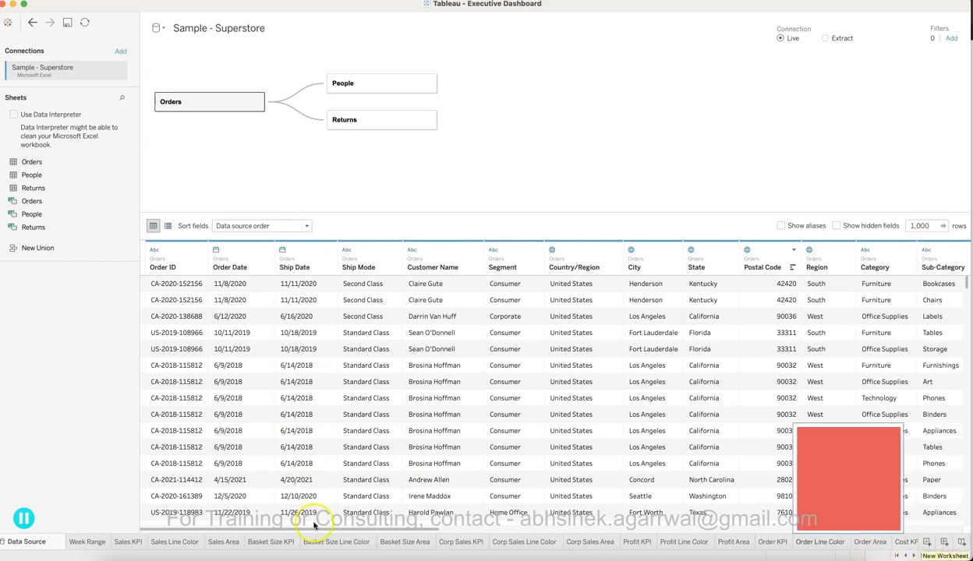
click(180, 1)
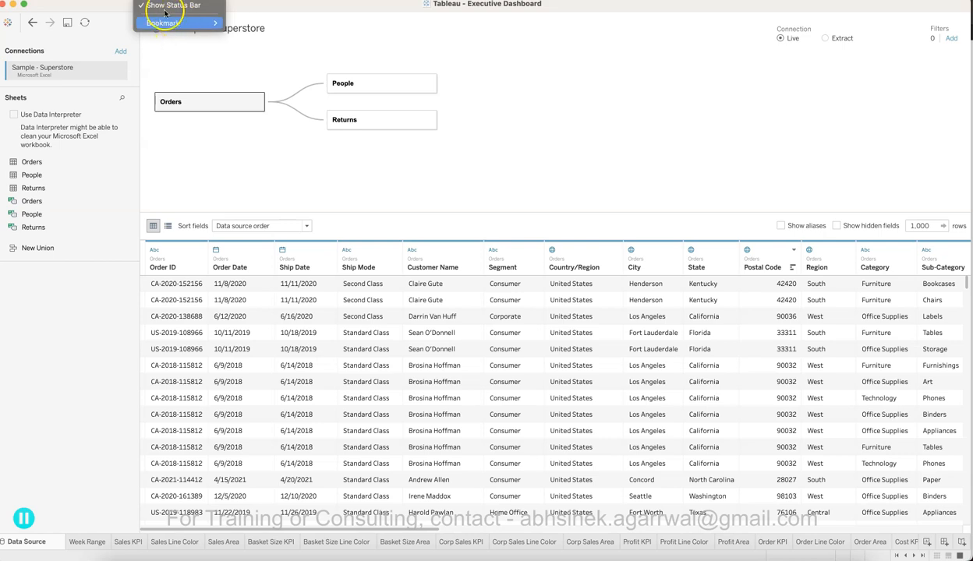
mouse_move(140, 2)
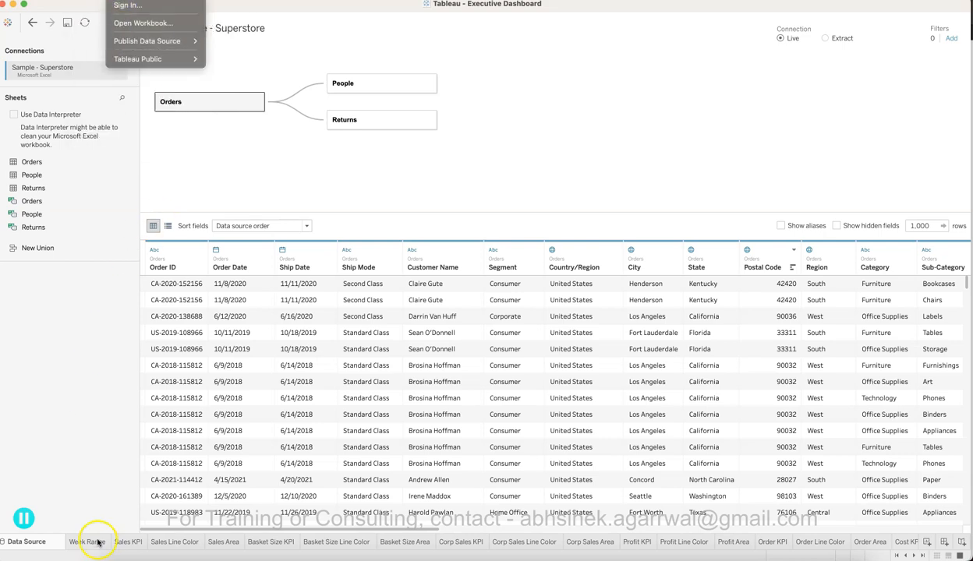
Switch from the Week Range worksheet to Dashboard 1 via the Dashboard menu
click(87, 542)
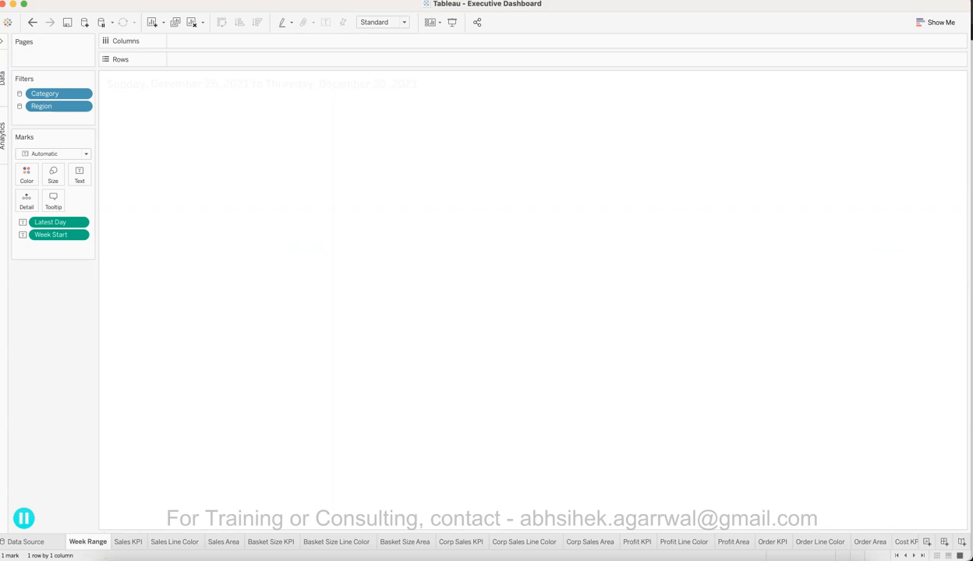
click(195, 0)
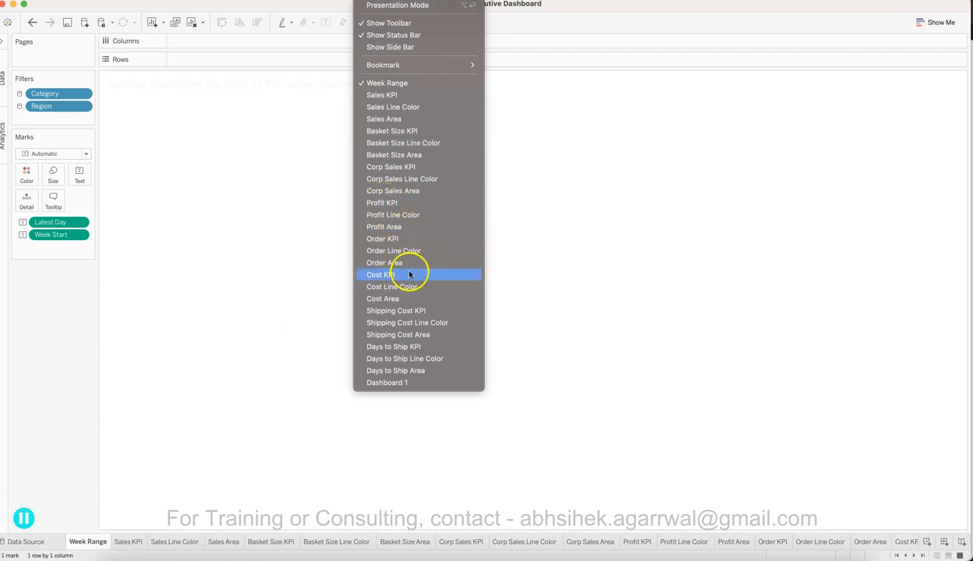
click(423, 383)
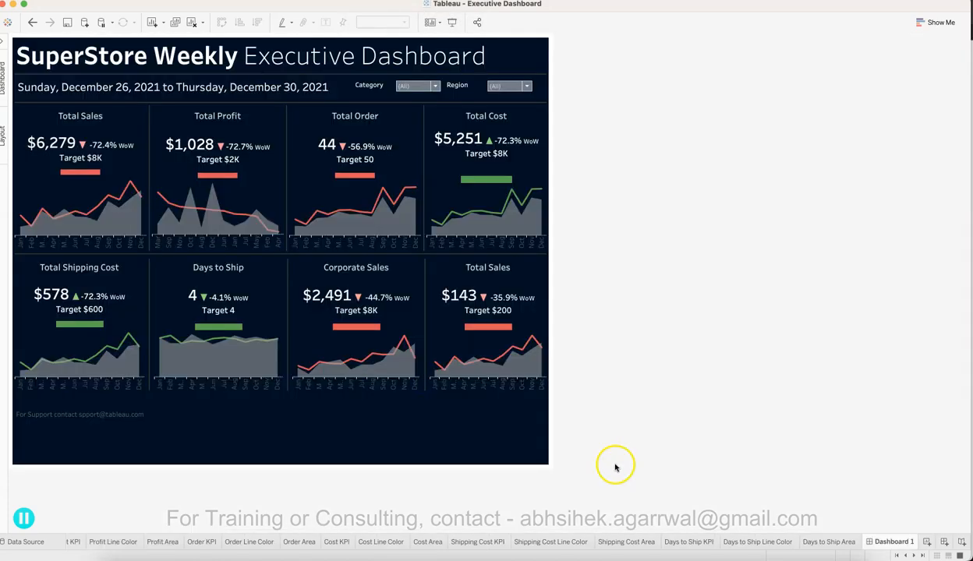
click(726, 366)
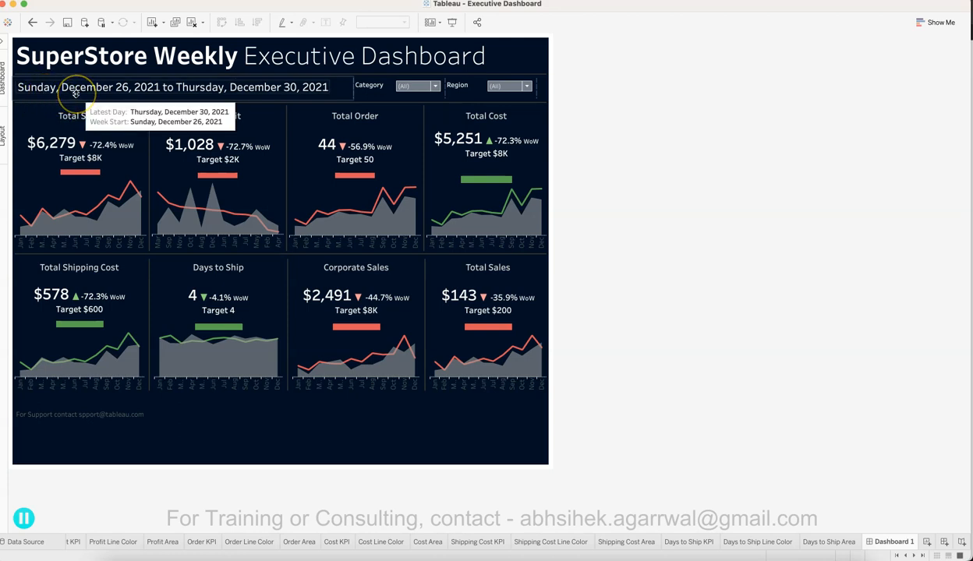
mouse_move(294, 88)
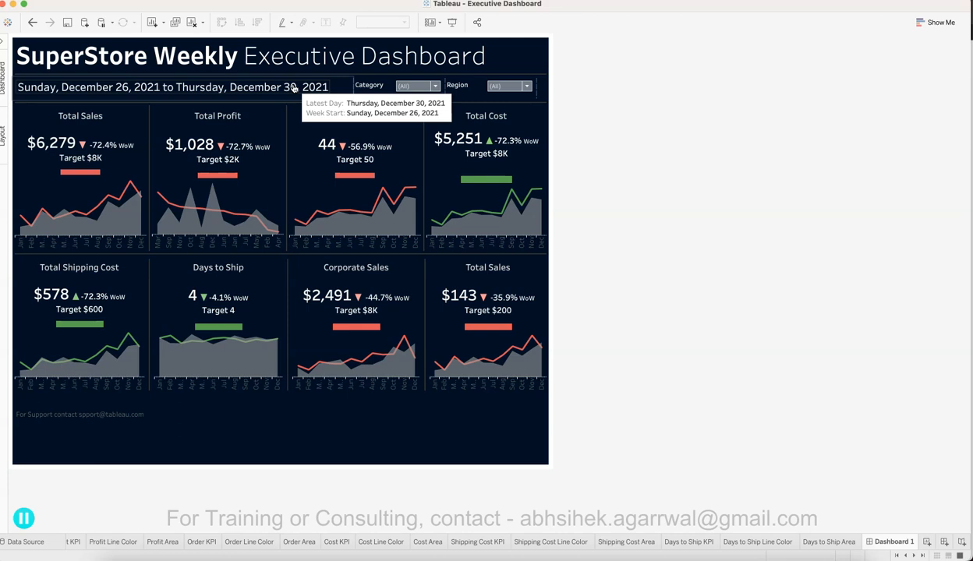
click(417, 87)
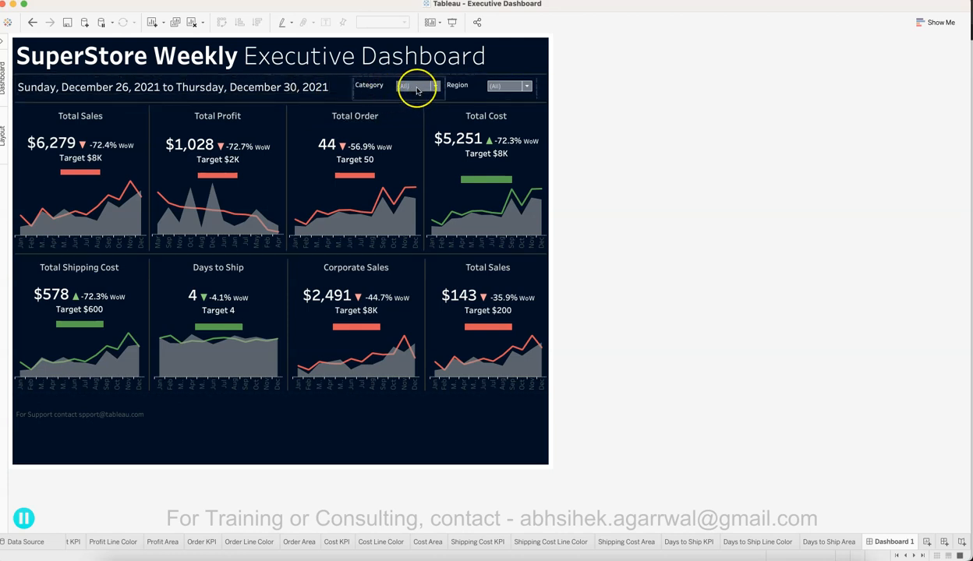
click(417, 88)
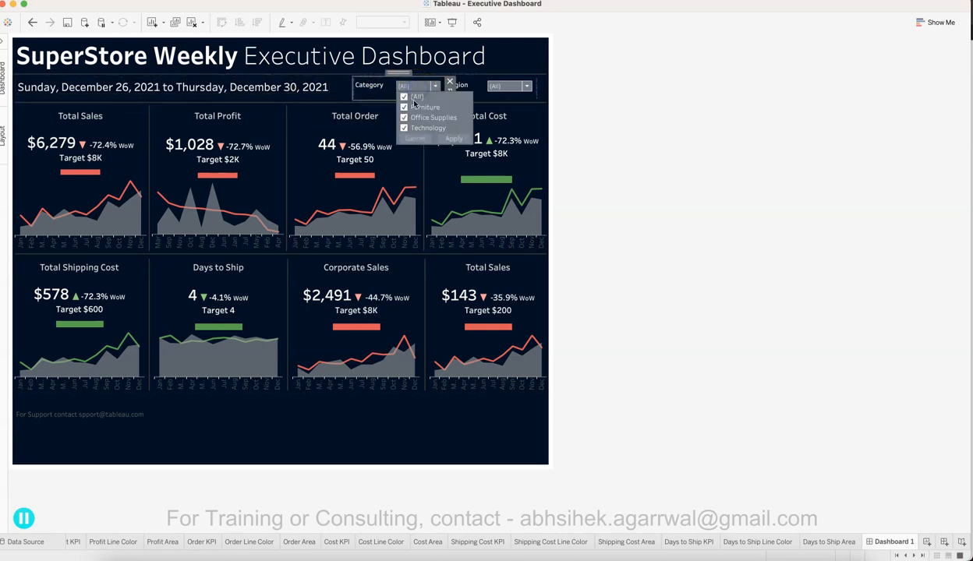
click(404, 96)
click(404, 107)
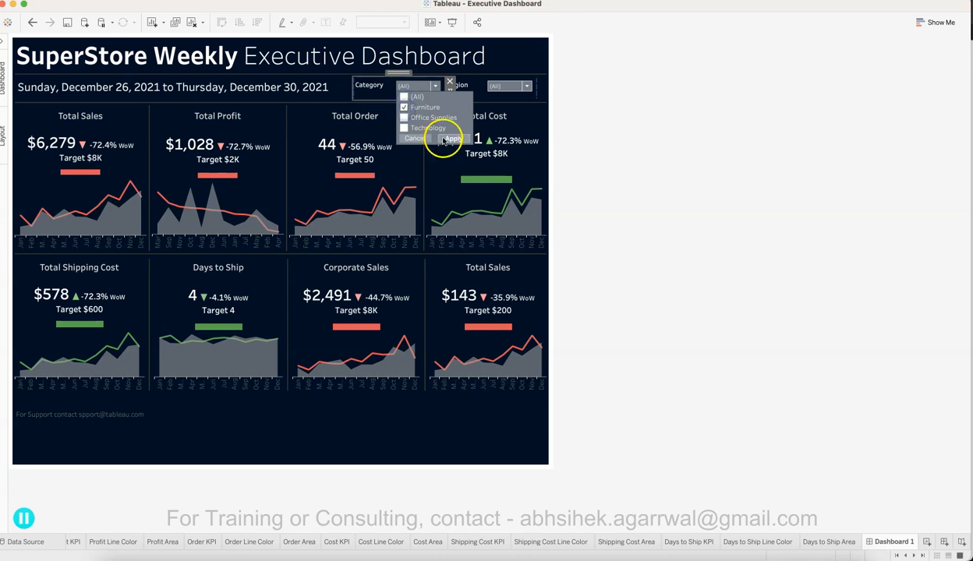
click(453, 138)
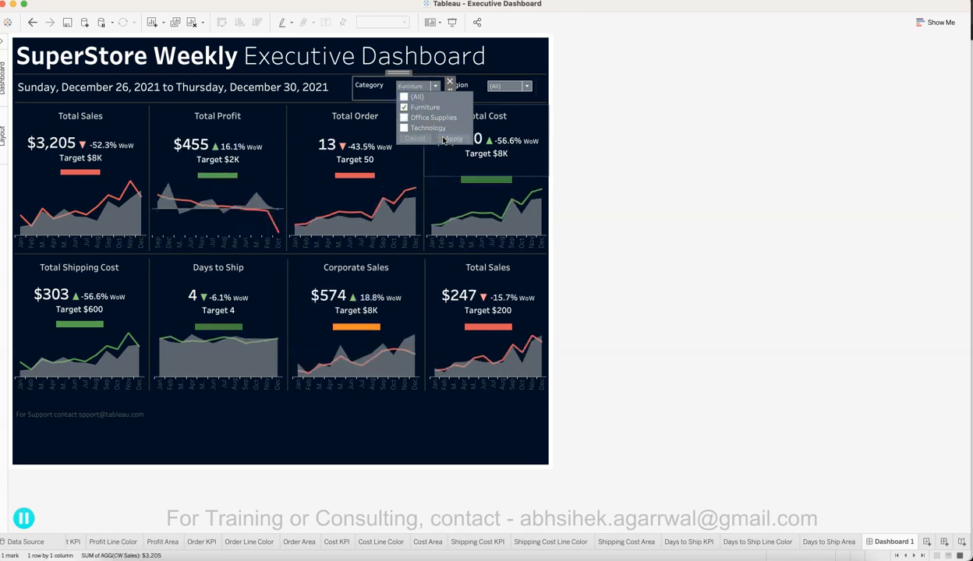
click(404, 107)
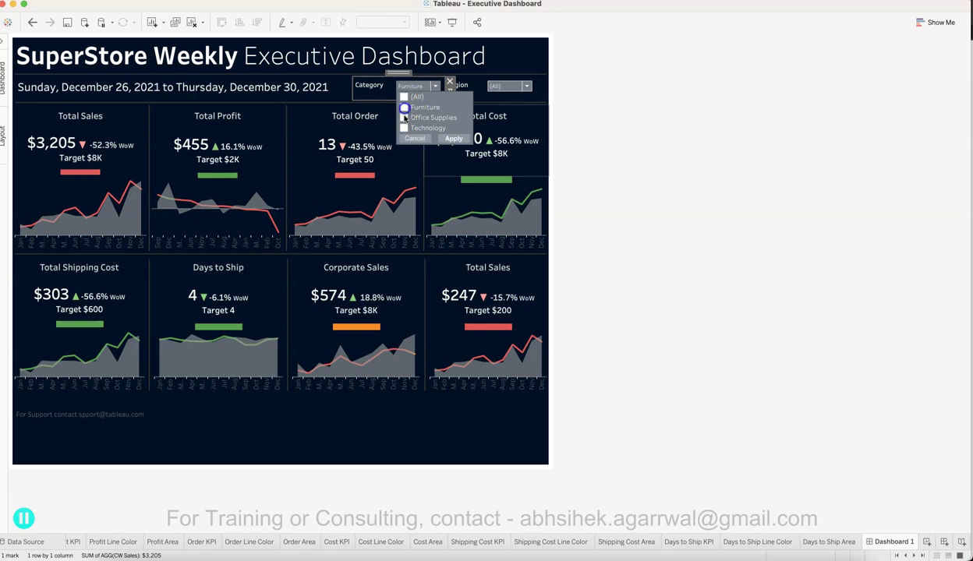
click(453, 139)
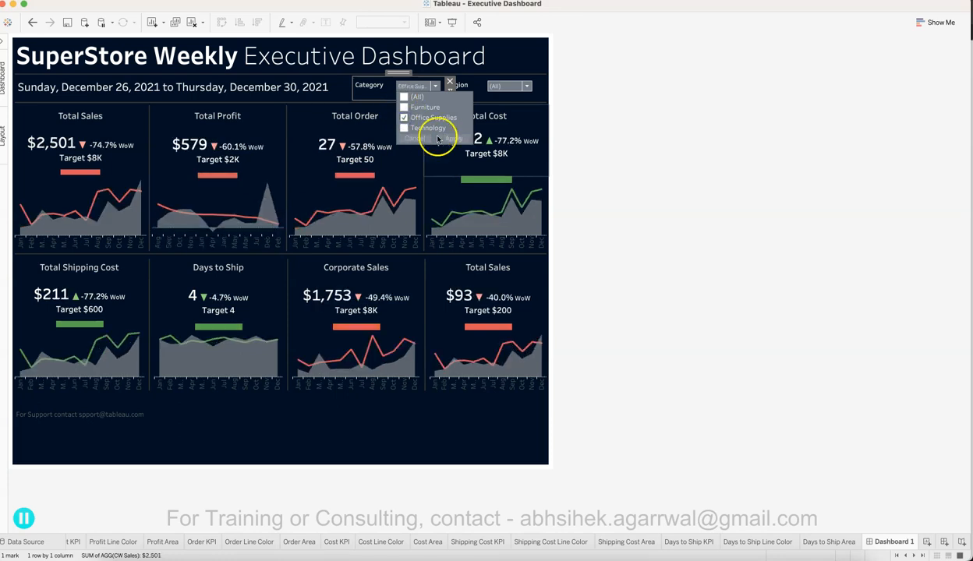
click(404, 118)
click(404, 128)
click(450, 138)
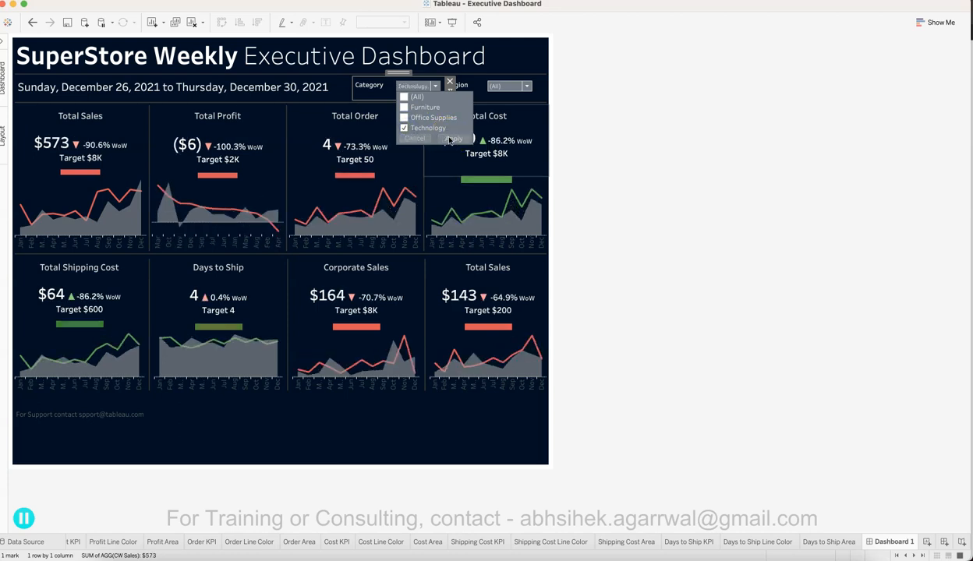
click(404, 128)
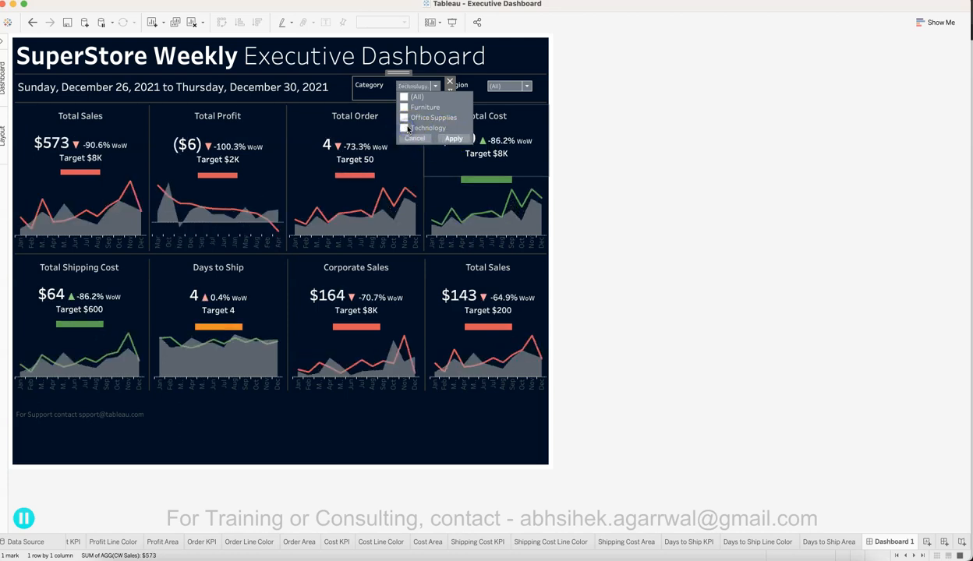
click(403, 97)
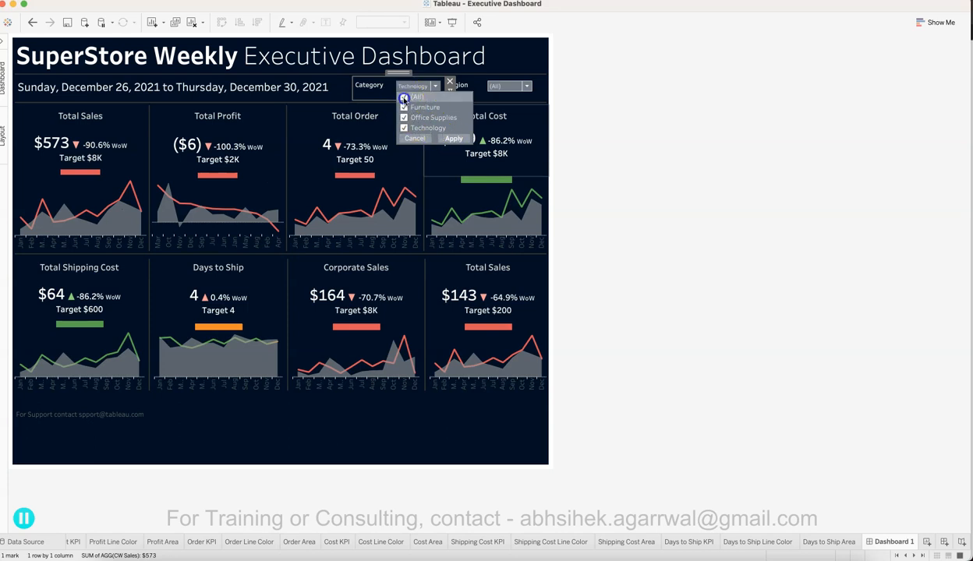
click(450, 139)
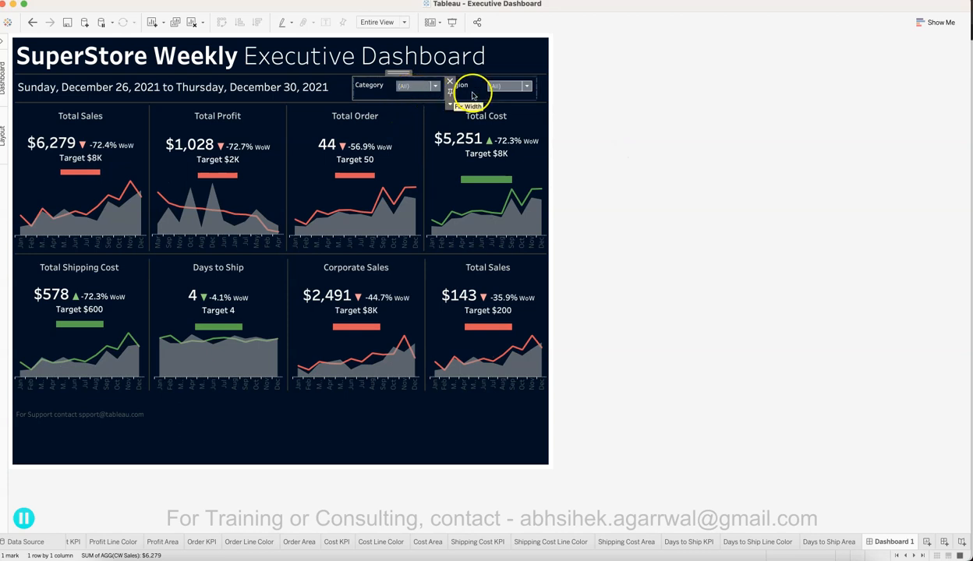
click(658, 123)
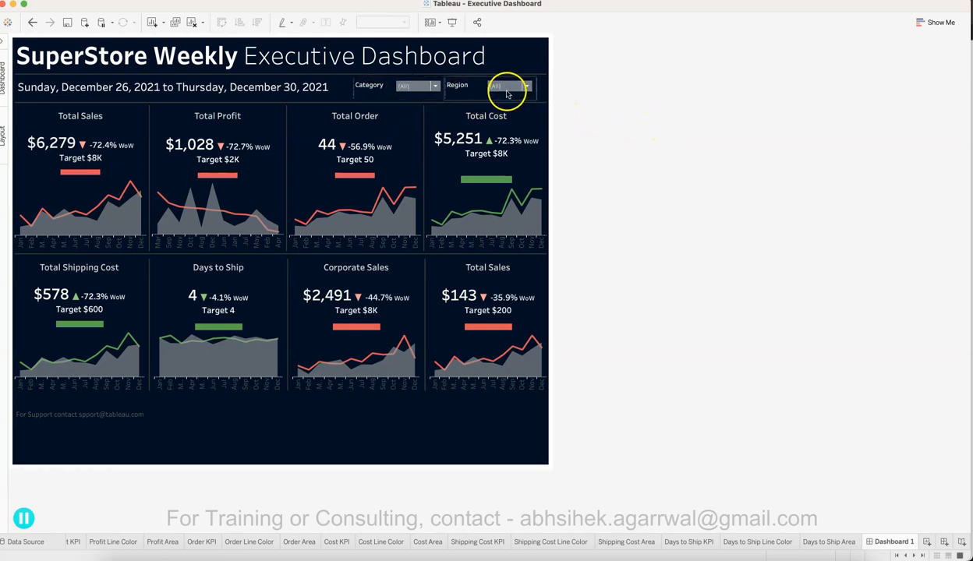
Filter the dashboard's Region to Central only and apply it
click(527, 86)
click(495, 97)
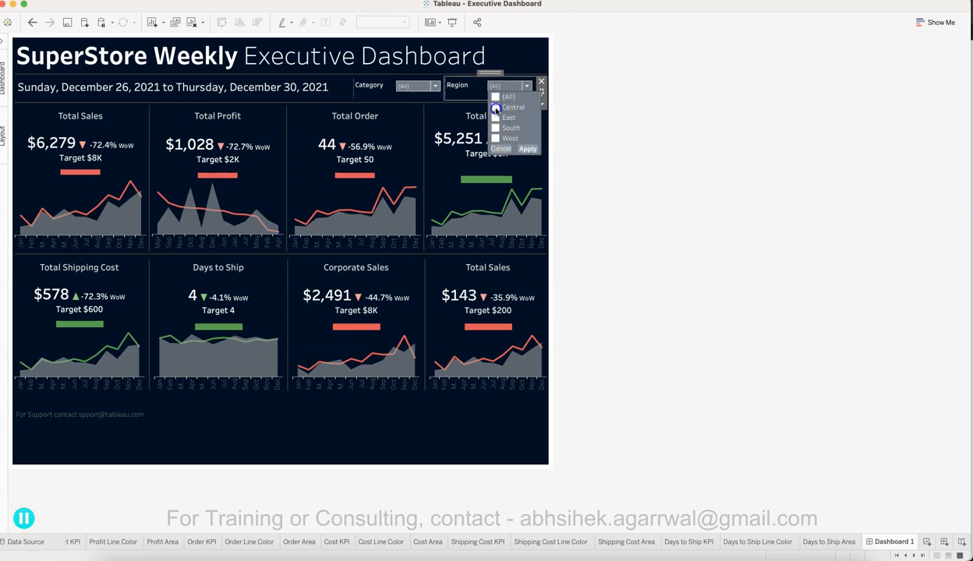
click(495, 107)
click(524, 150)
Restore all regions so Total Sales returns to $6,279, then briefly select the Total Cost tile
click(496, 97)
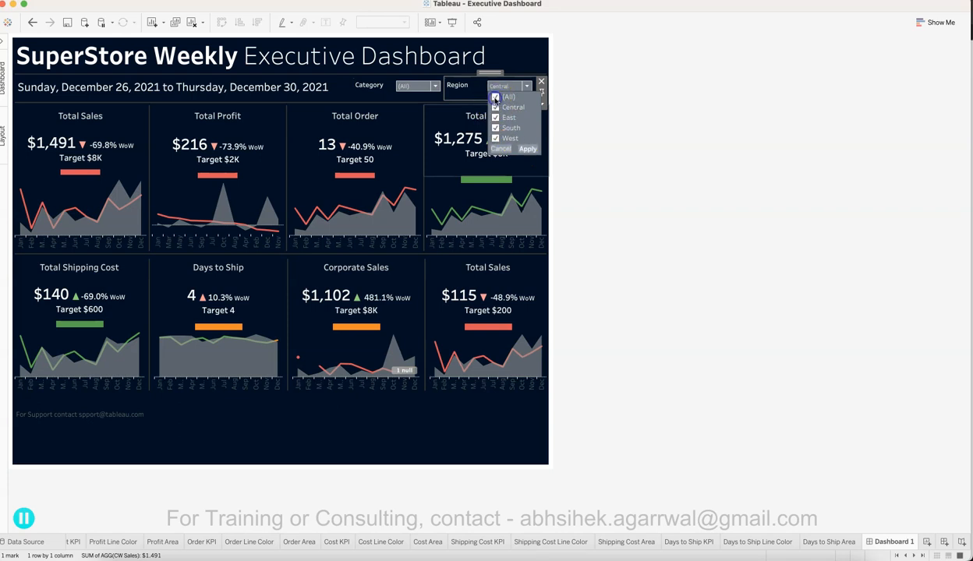
click(527, 150)
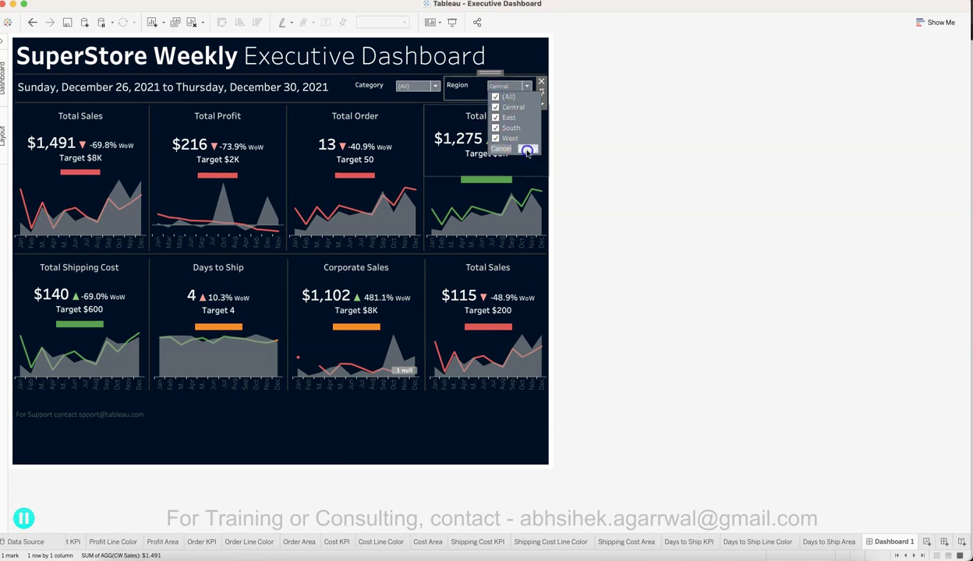
click(608, 153)
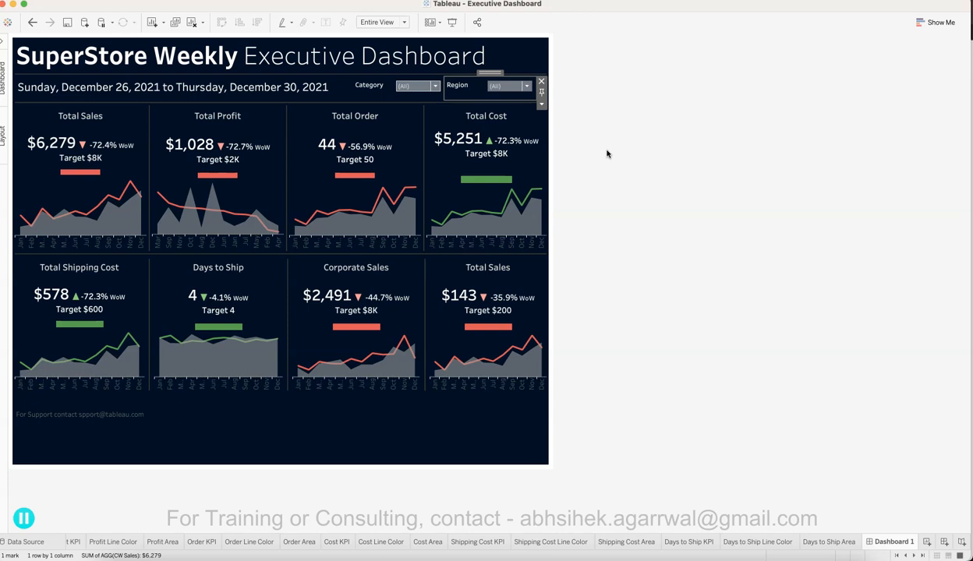
click(548, 139)
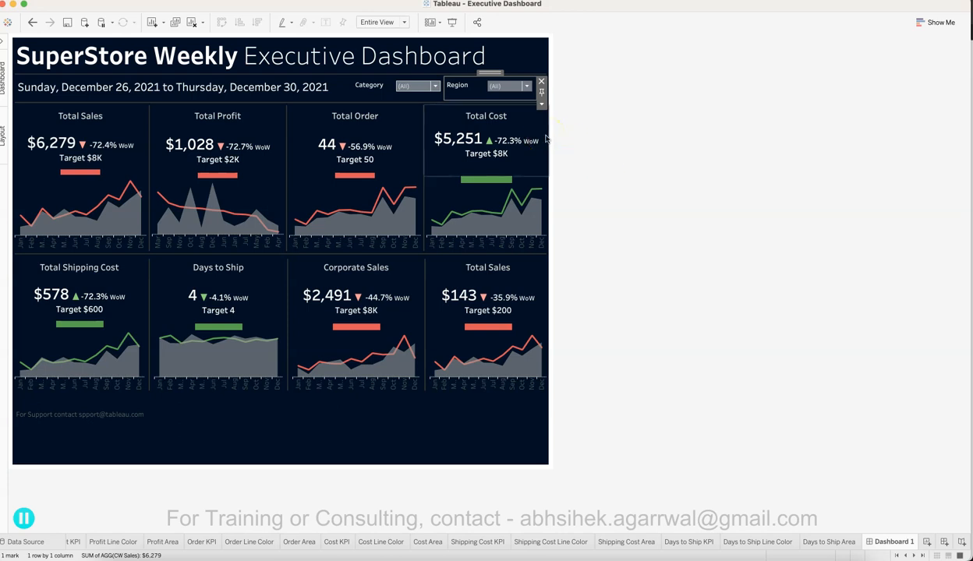
click(413, 350)
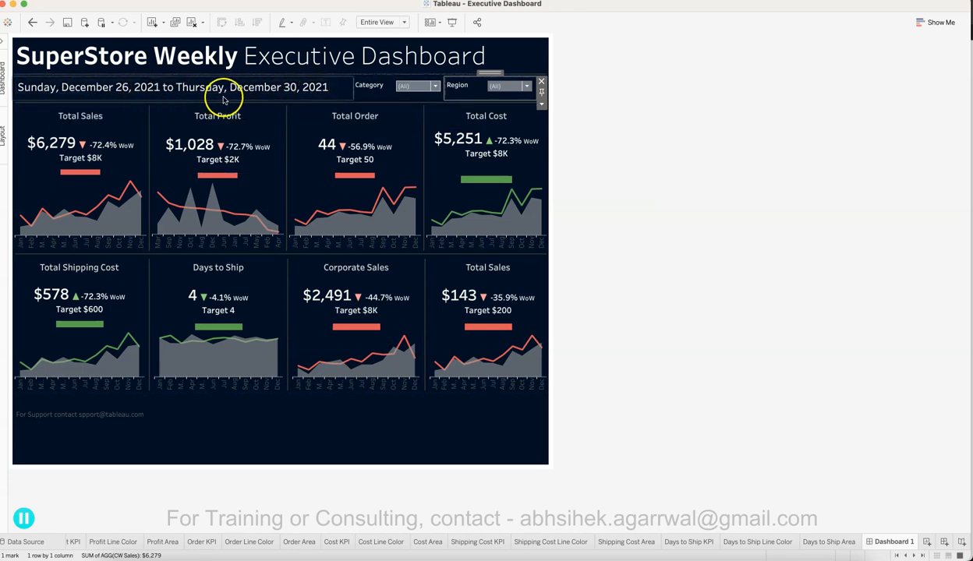
click(102, 142)
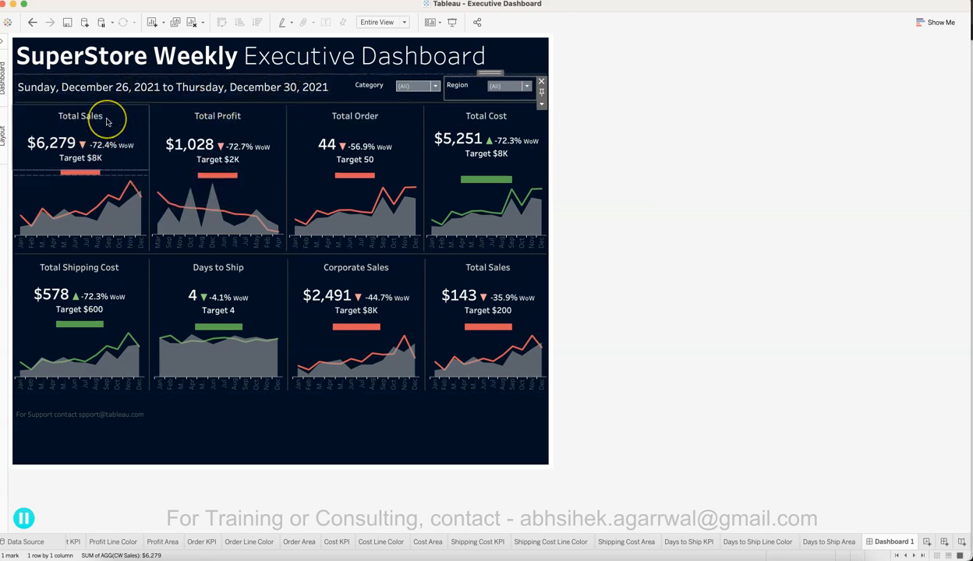
click(344, 117)
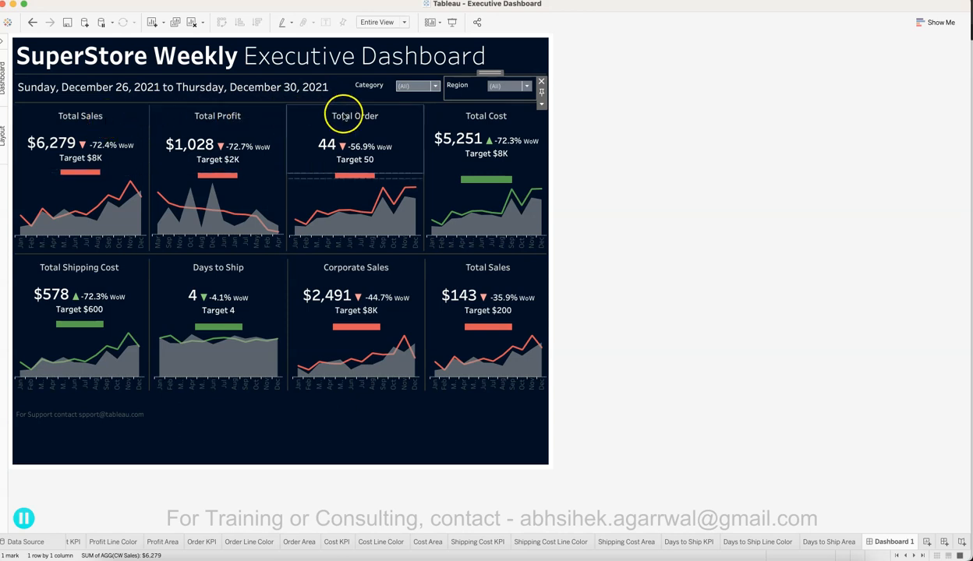
click(85, 266)
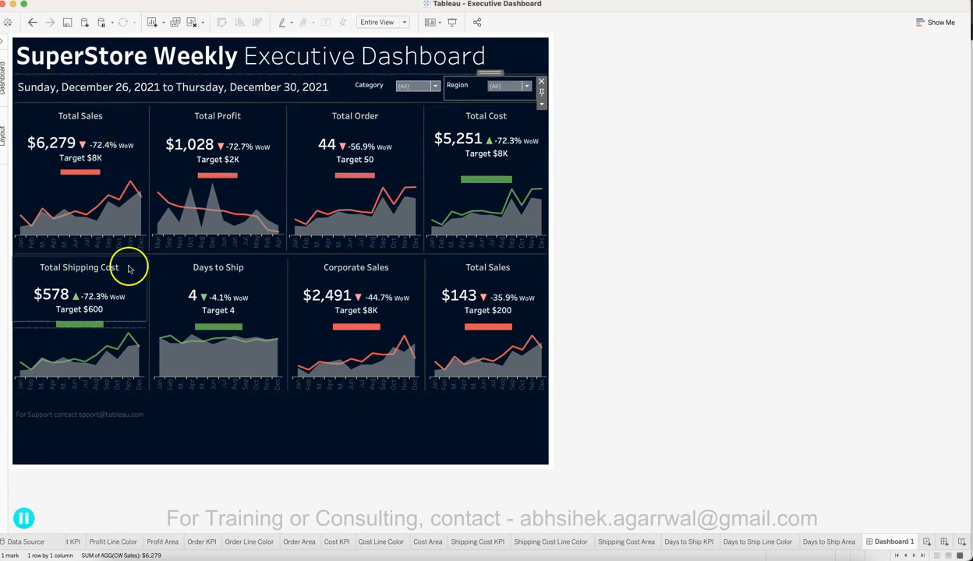
click(218, 267)
click(355, 267)
click(488, 268)
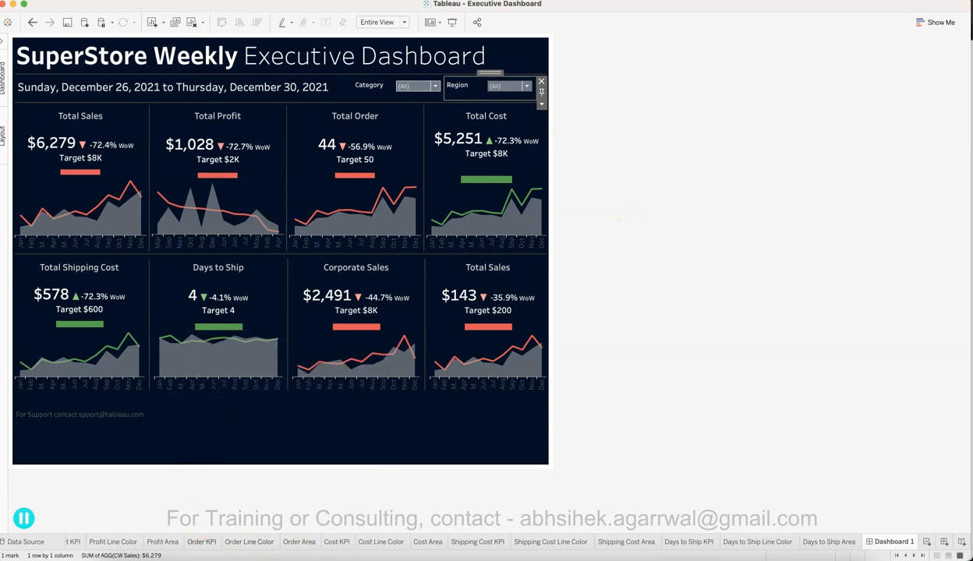
Switch to the Week Range worksheet via the Window menu and inspect its date-range text mark
click(372, 2)
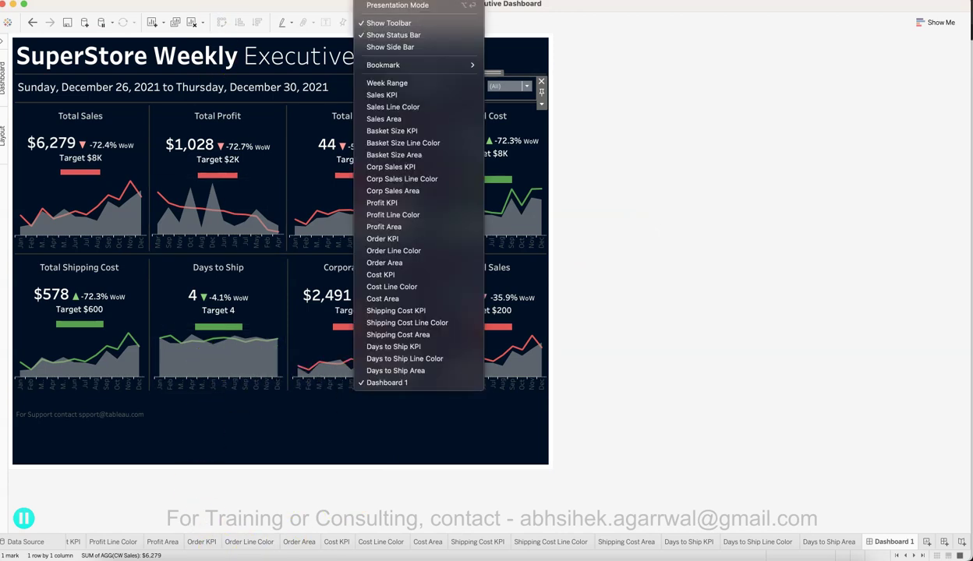
click(387, 82)
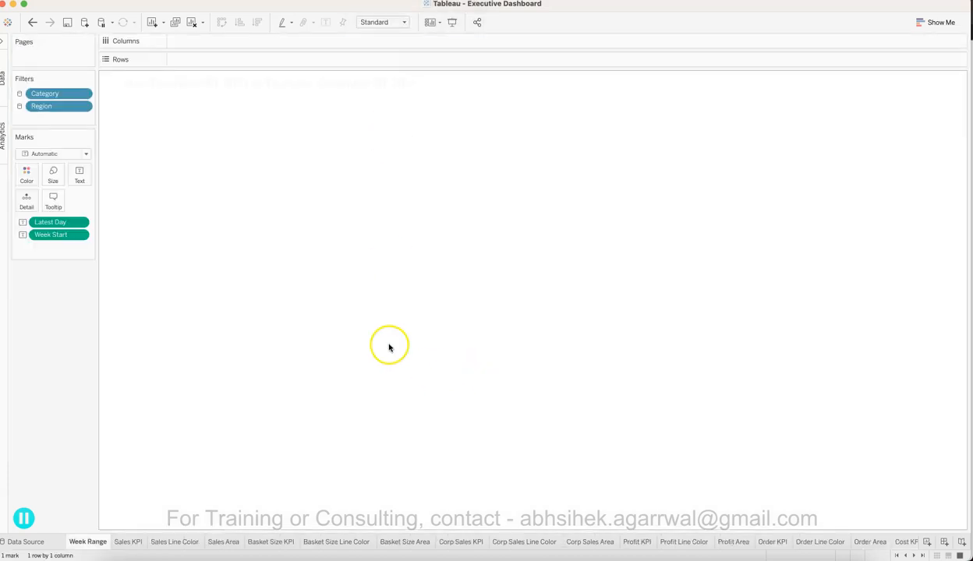
click(363, 84)
mouse_move(234, 84)
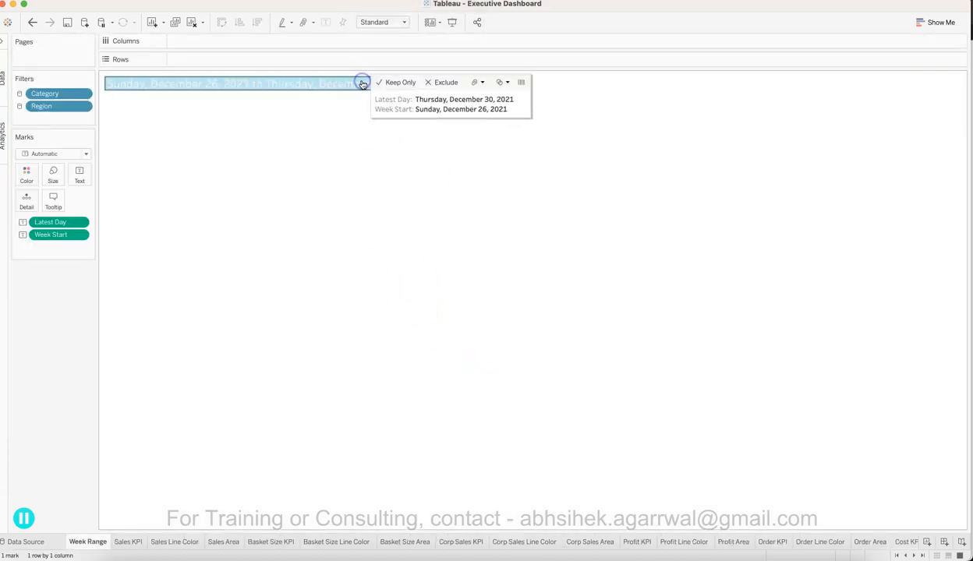
click(301, 86)
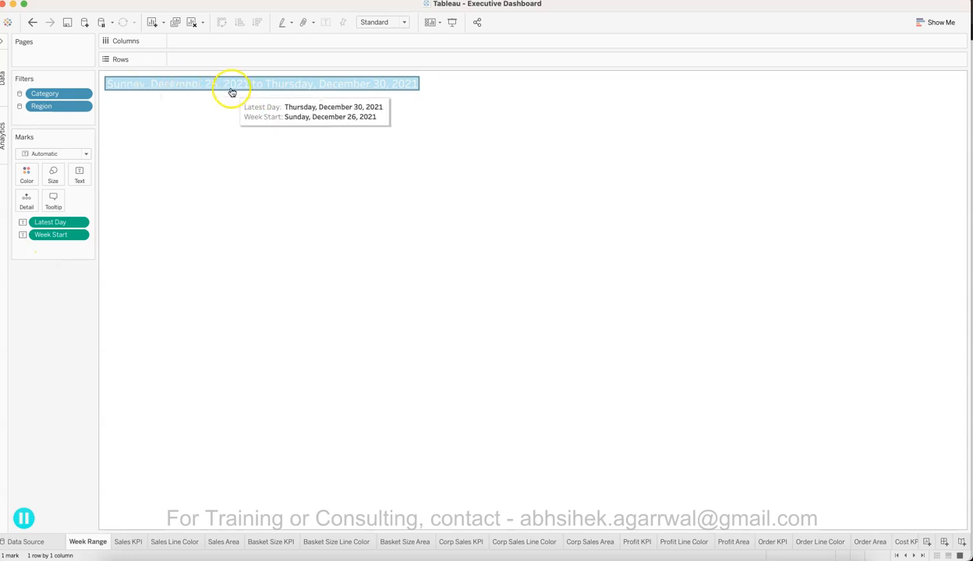
click(335, 89)
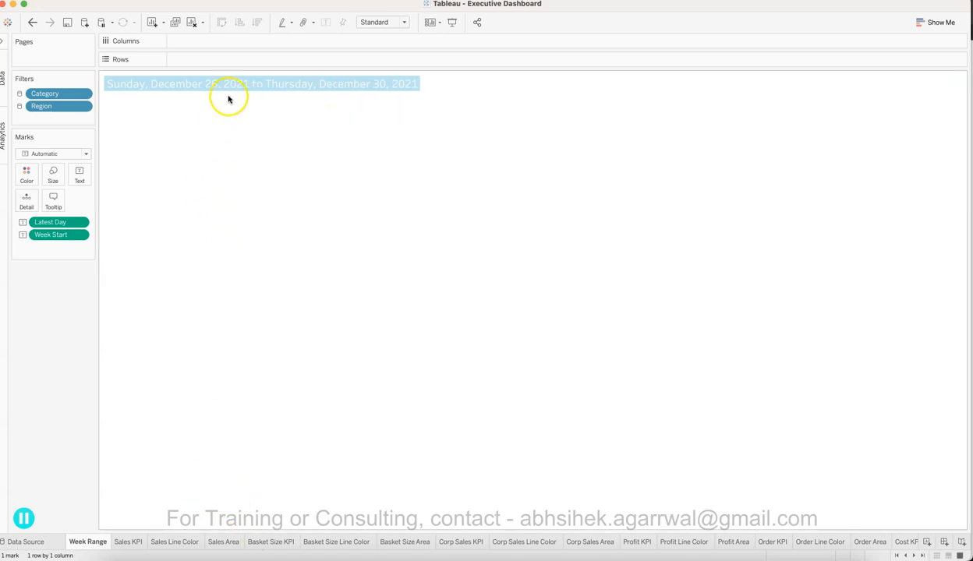
Switch to the Sales KPI worksheet and inspect its $6,279 mark and Total Sales title
click(129, 542)
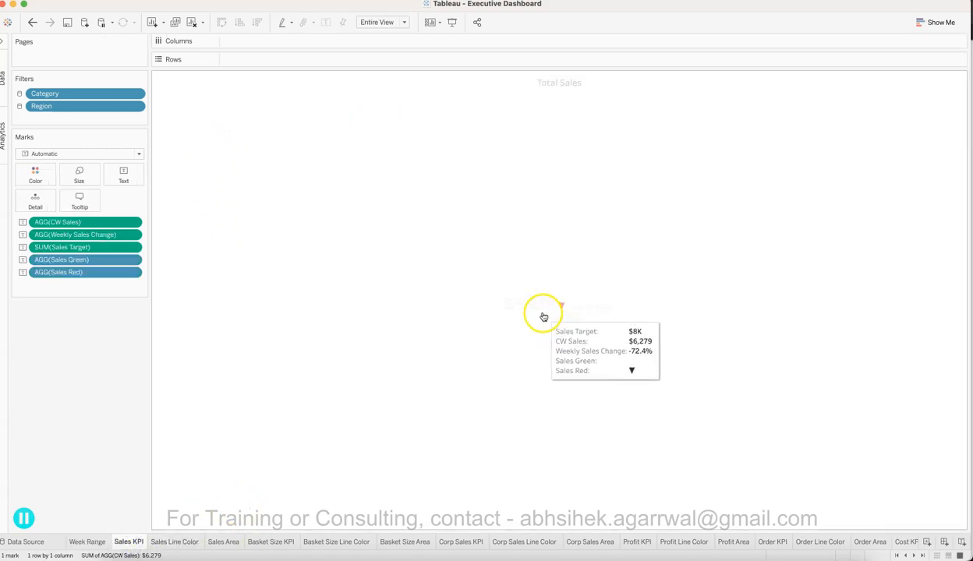
click(541, 313)
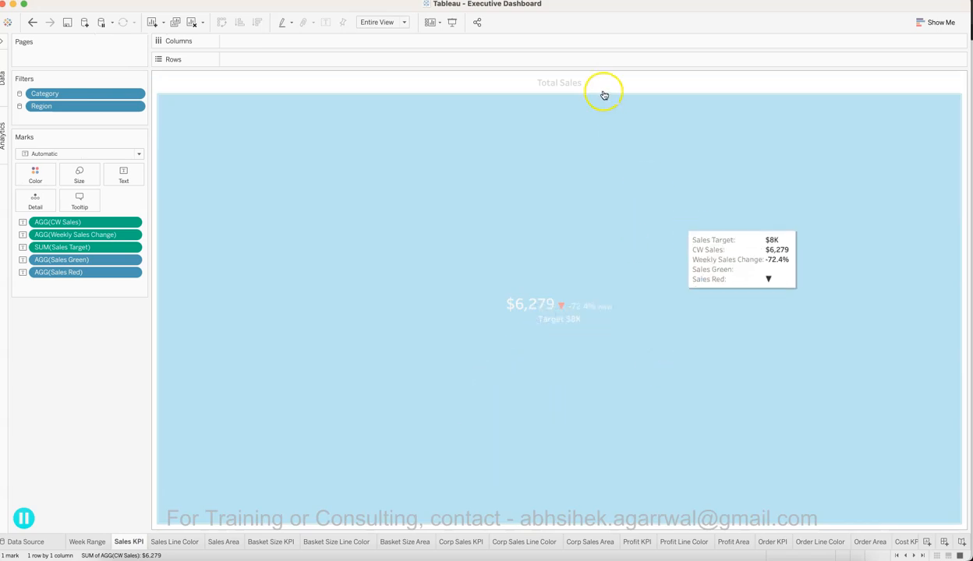
click(556, 82)
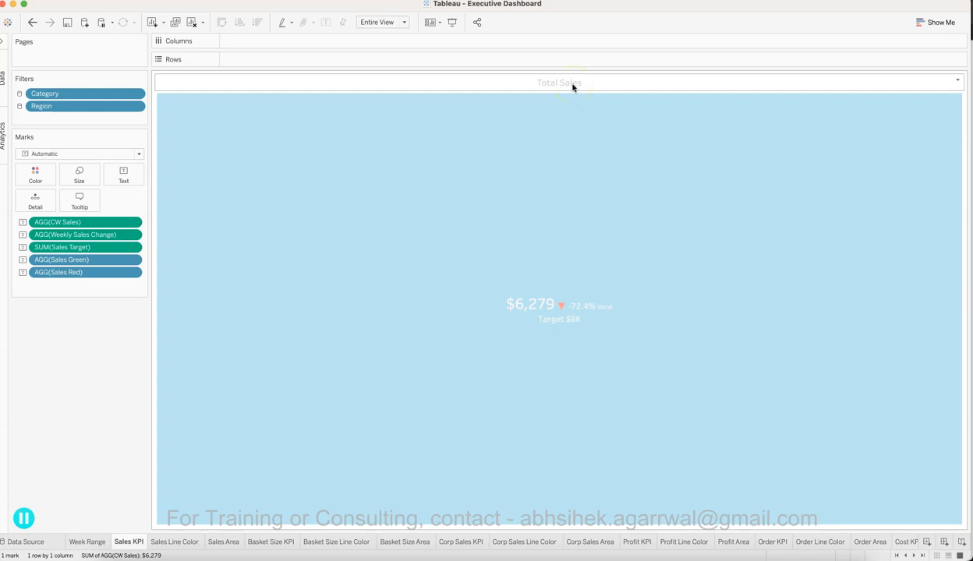
click(581, 328)
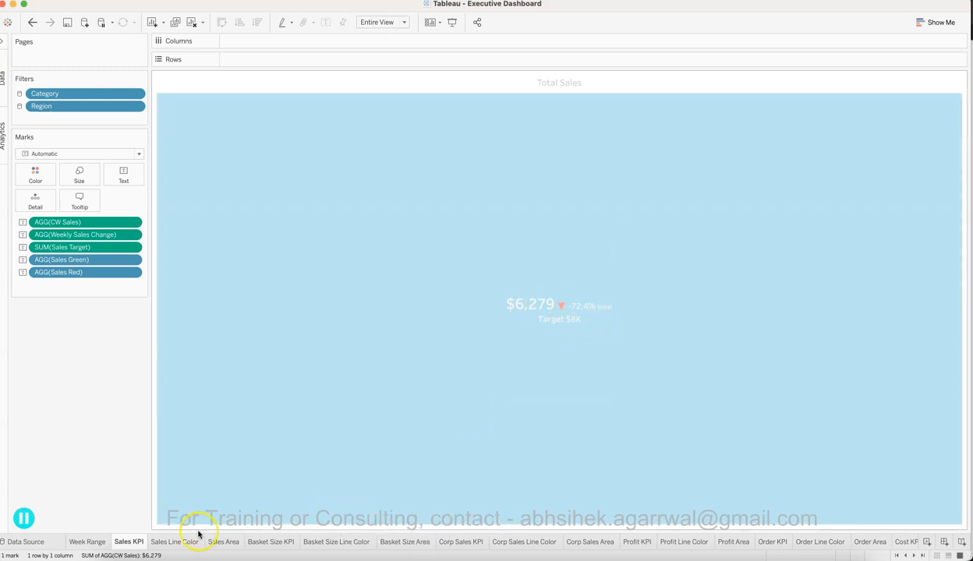
Review the Sales Line Color and Sales Area sheets, checking the 2021 and 2020 Sales marks cards
click(174, 541)
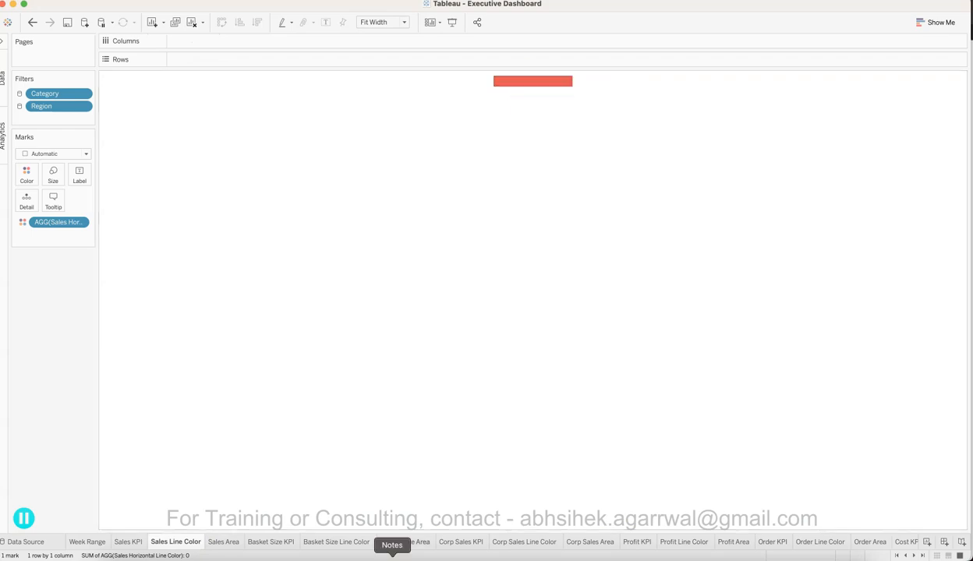
click(224, 542)
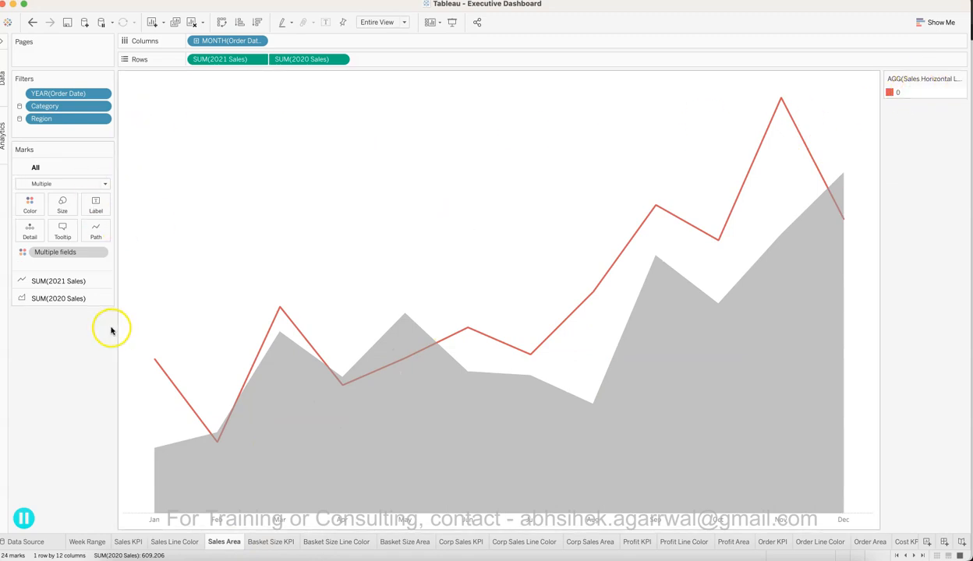
click(68, 281)
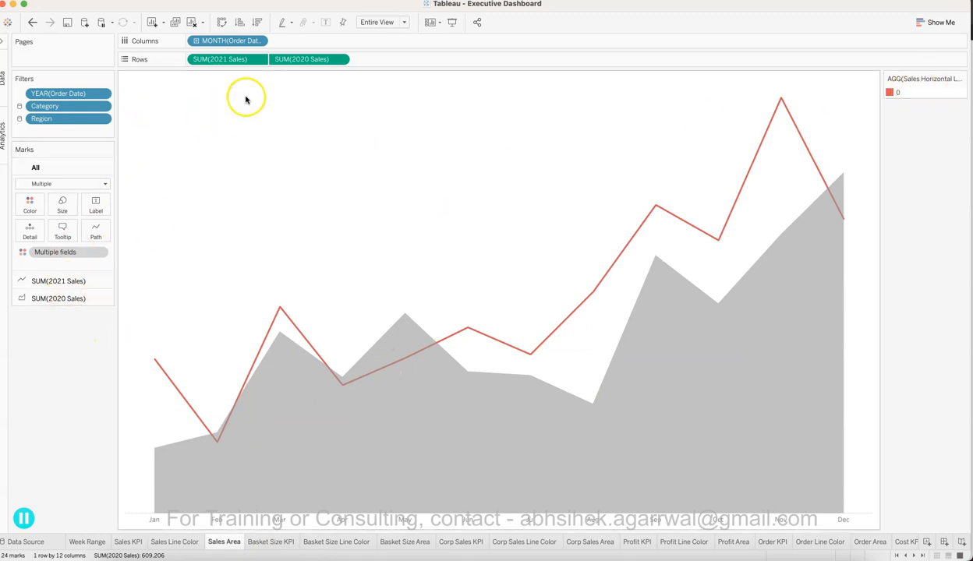
click(60, 298)
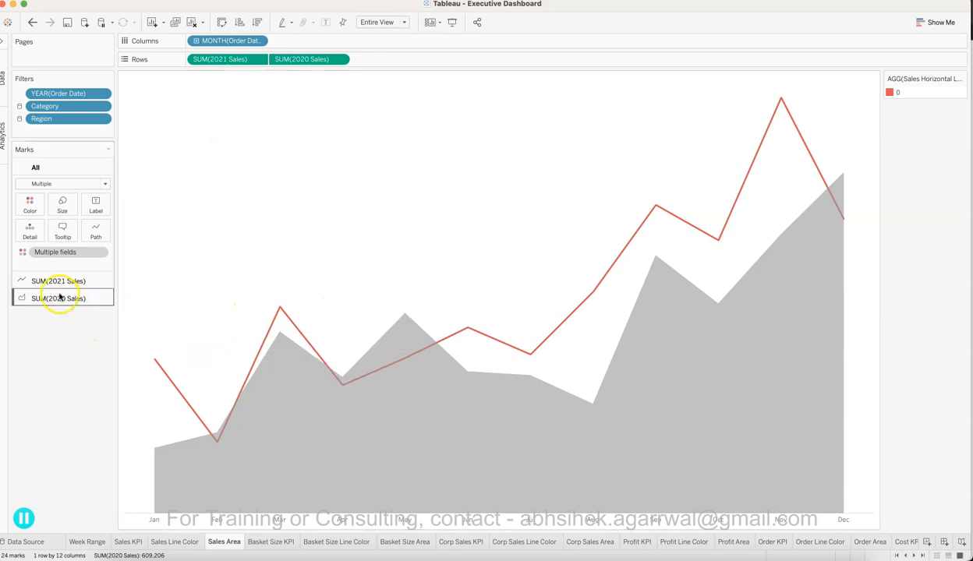
click(59, 299)
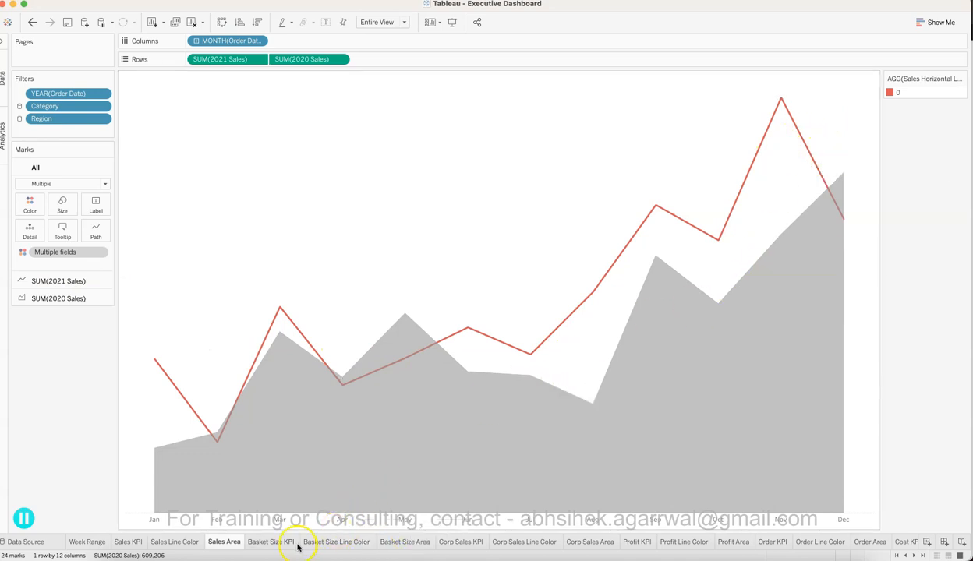
Inspect the Basket Size KPI mark, then step to the Basket Size Area sheet
click(273, 541)
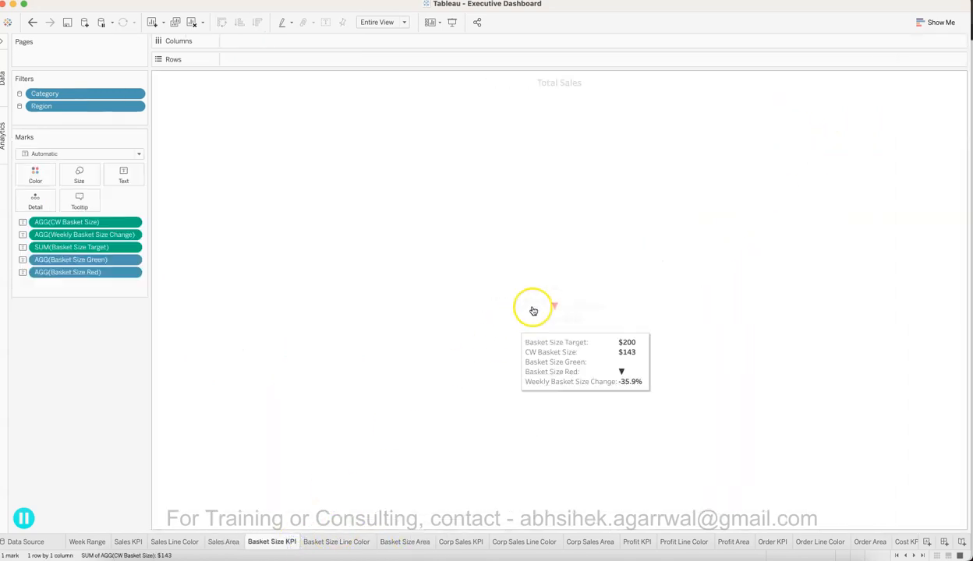
click(377, 341)
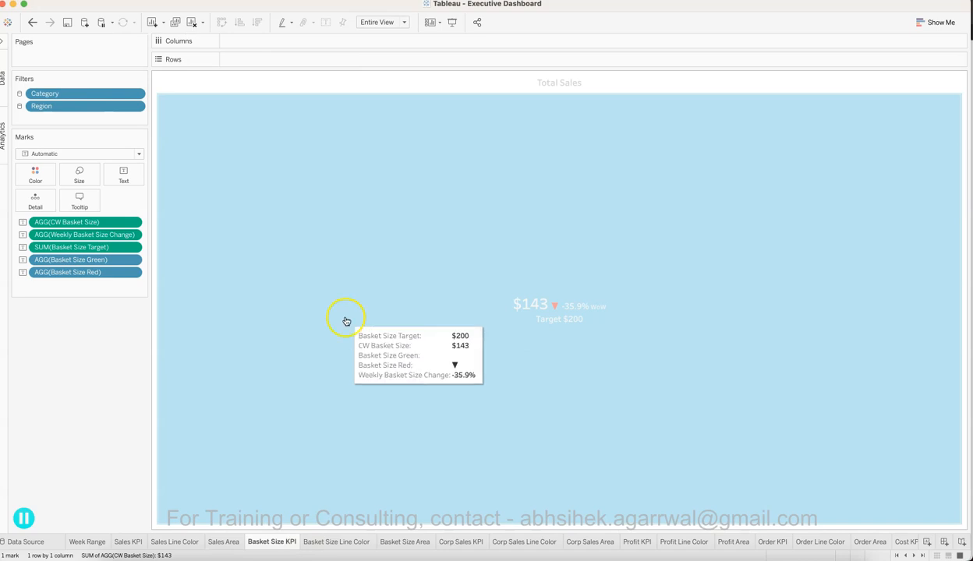
click(347, 321)
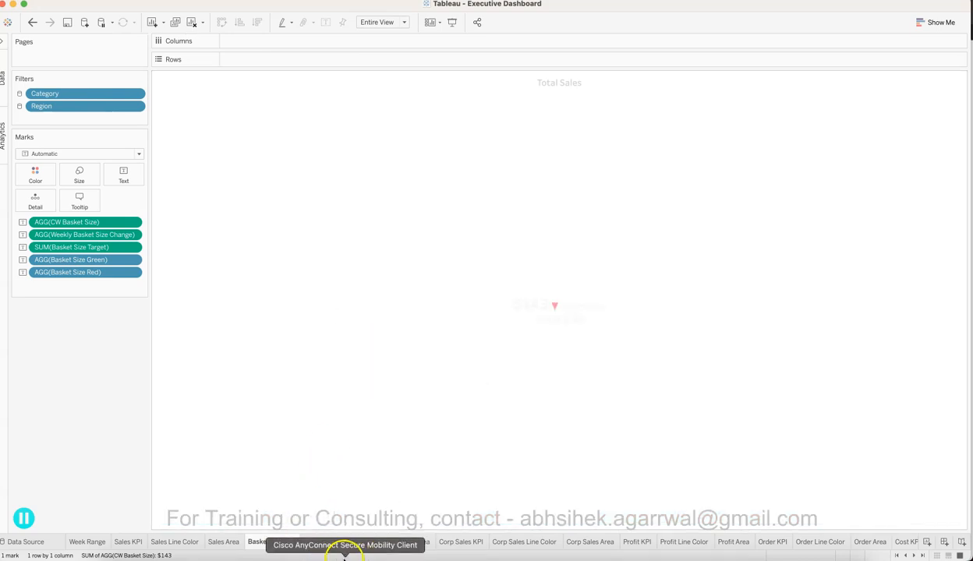
click(353, 542)
click(405, 543)
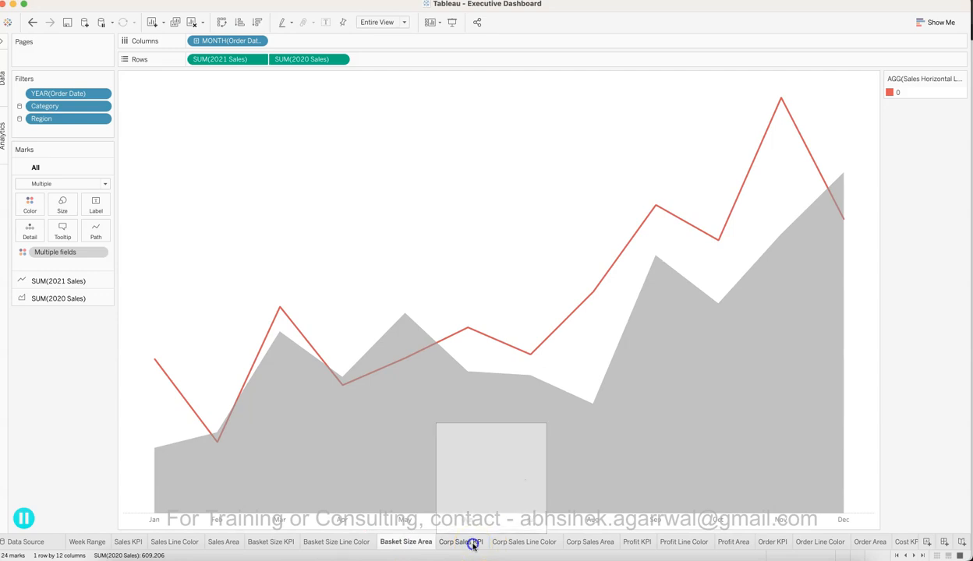
Step through the Corp Sales, Profit and Order KPI, Line Color and Area sheets to Order Line Color
click(461, 542)
click(511, 542)
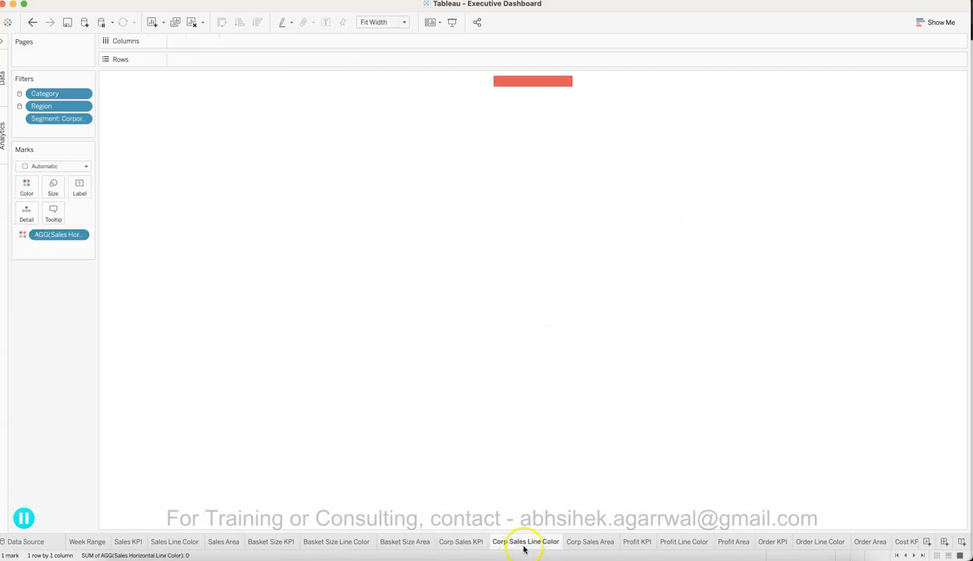
click(583, 543)
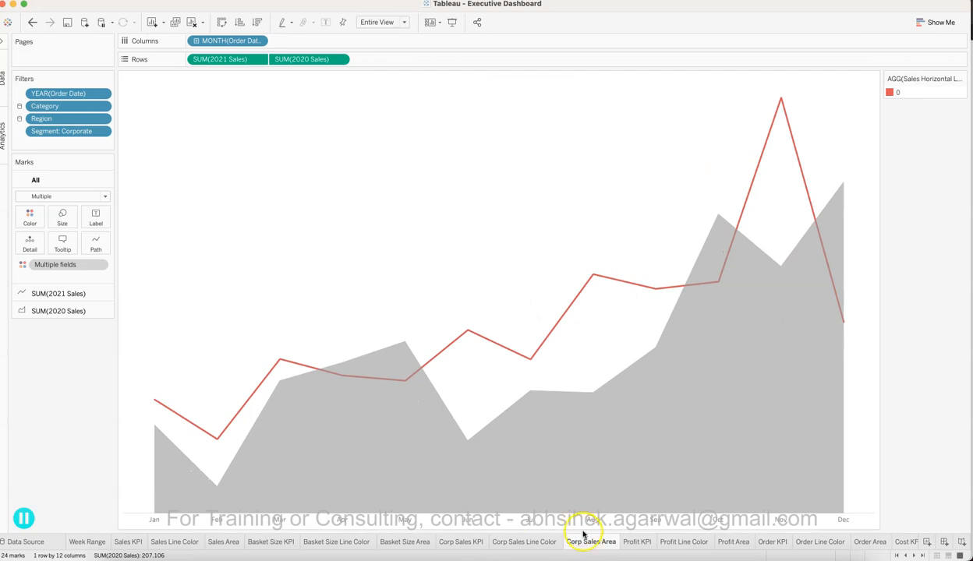
click(637, 543)
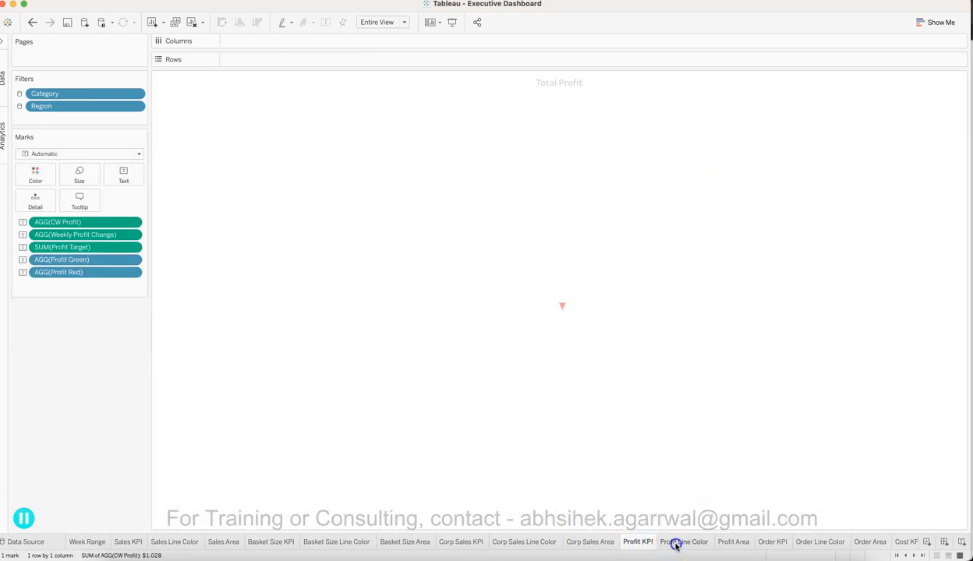
click(676, 543)
click(730, 544)
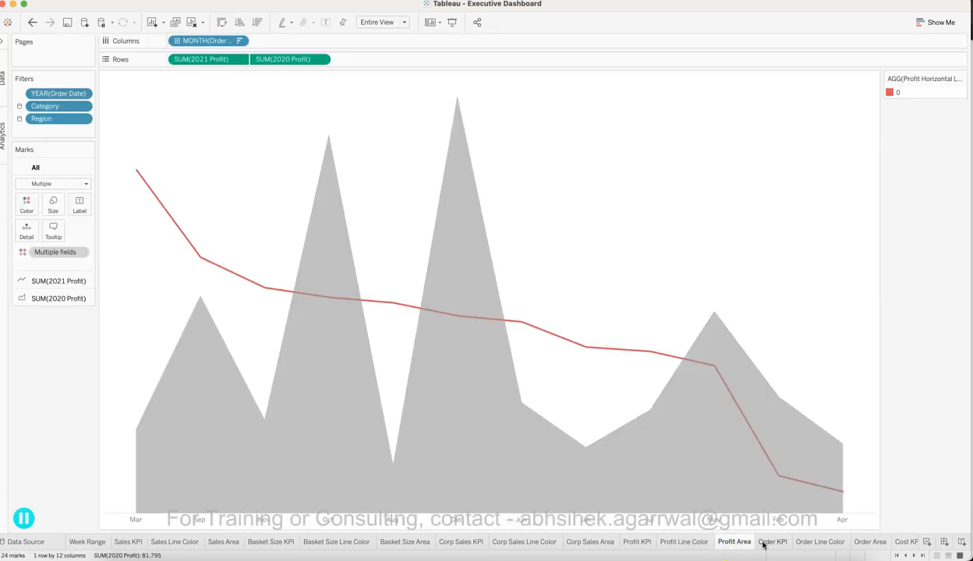
click(772, 544)
click(809, 543)
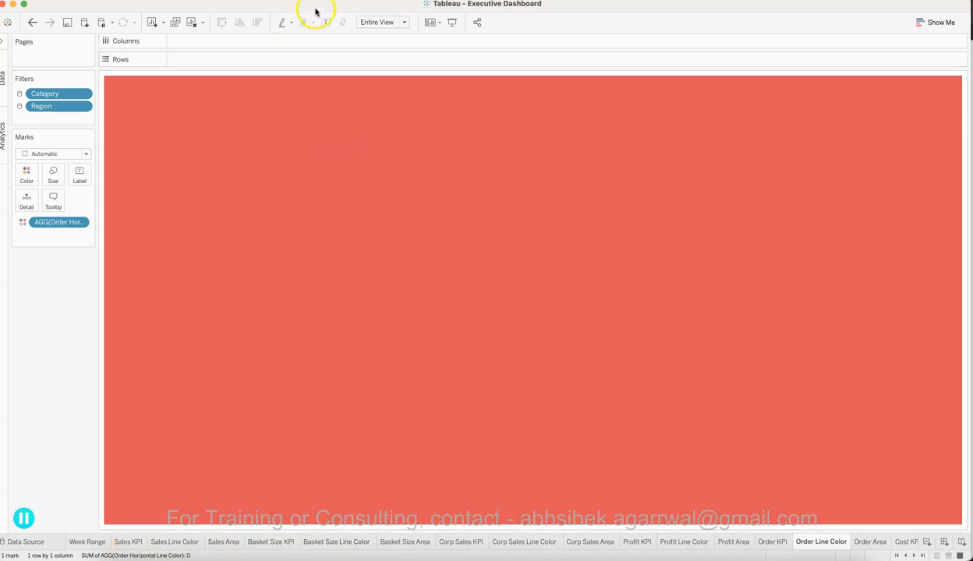
click(413, 2)
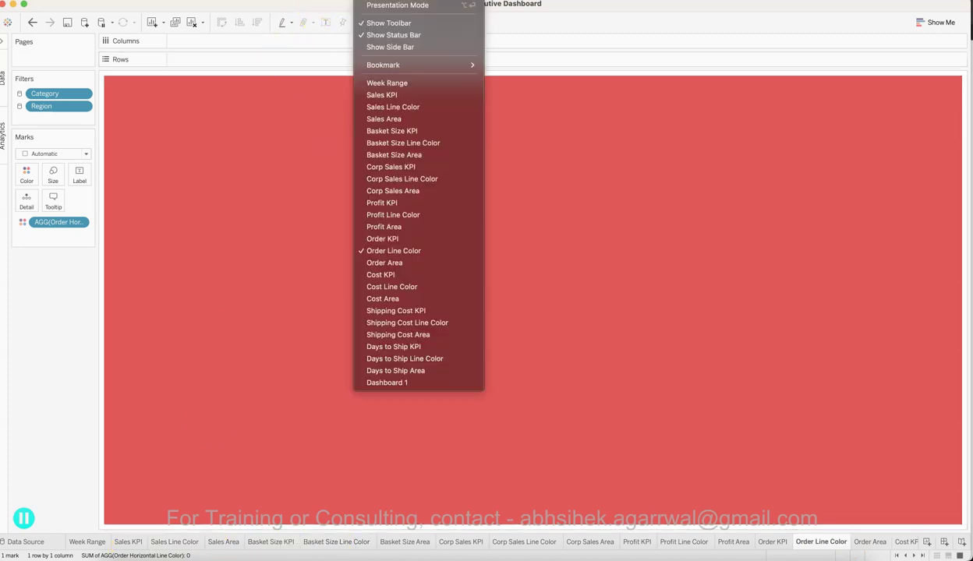
Return to Dashboard 1 and inspect the Total Sales KPI tile and its trend chart
click(387, 382)
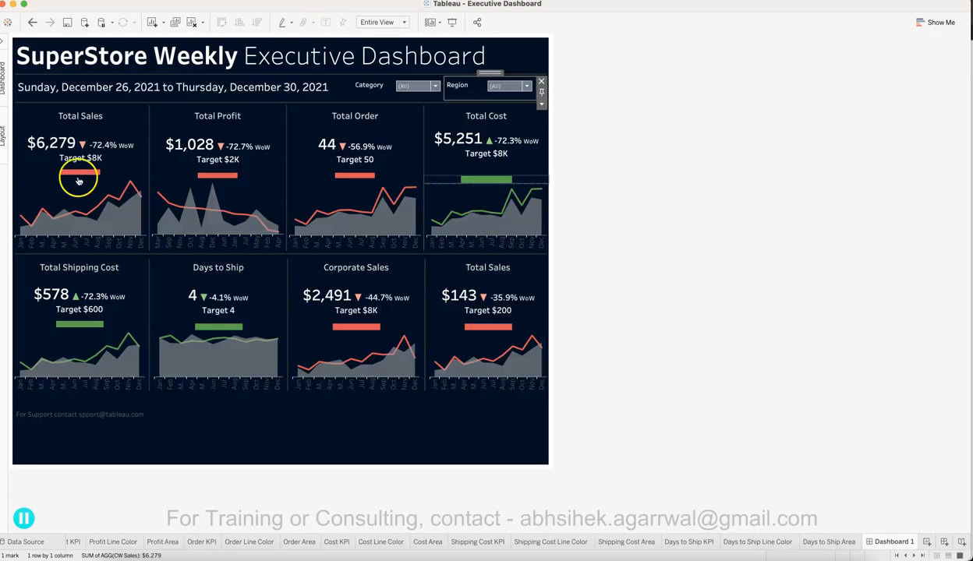
click(75, 169)
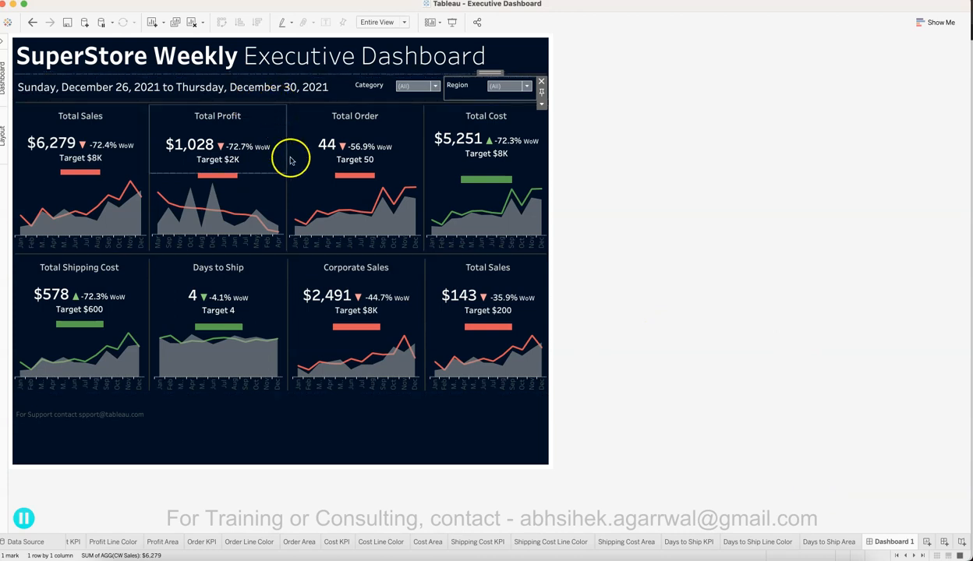
mouse_move(81, 145)
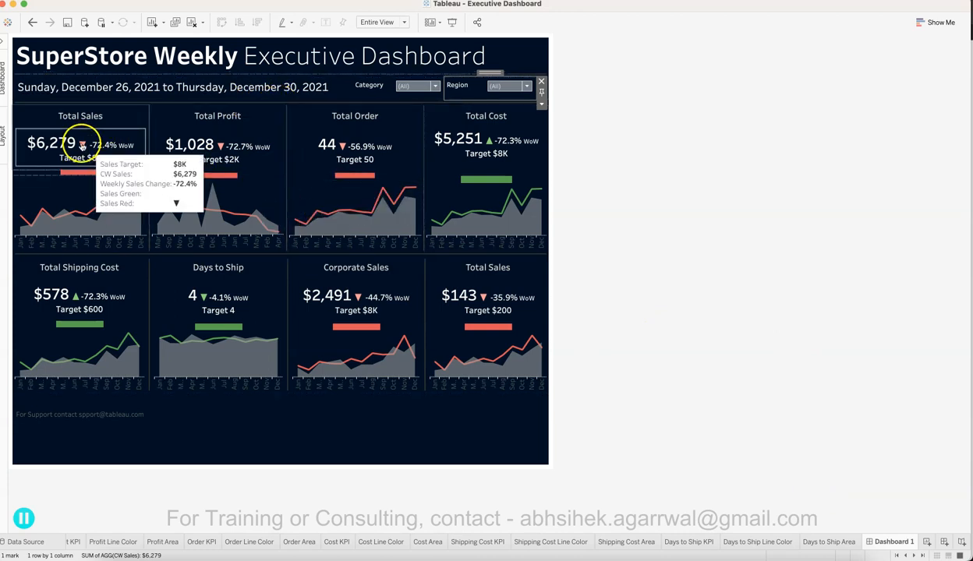
click(74, 123)
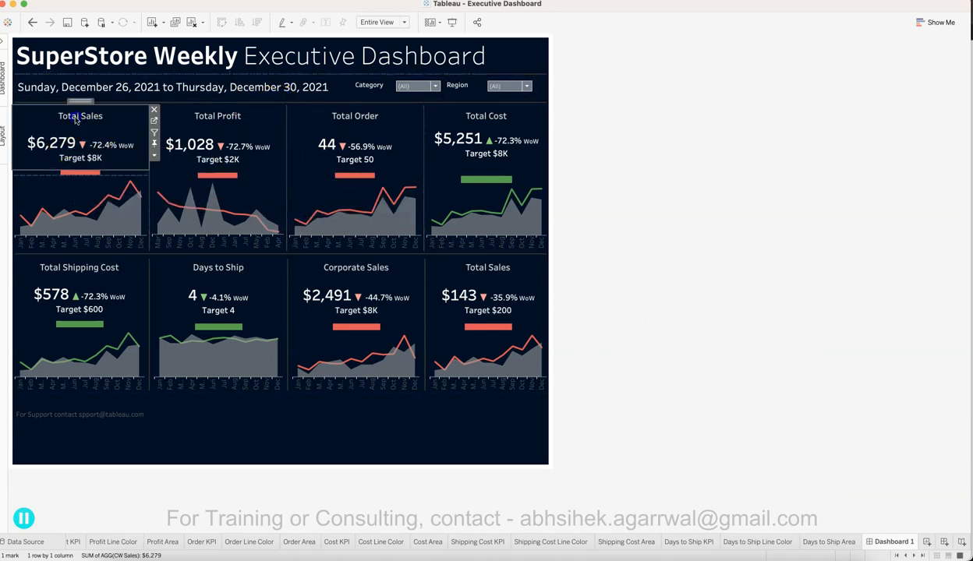
click(52, 197)
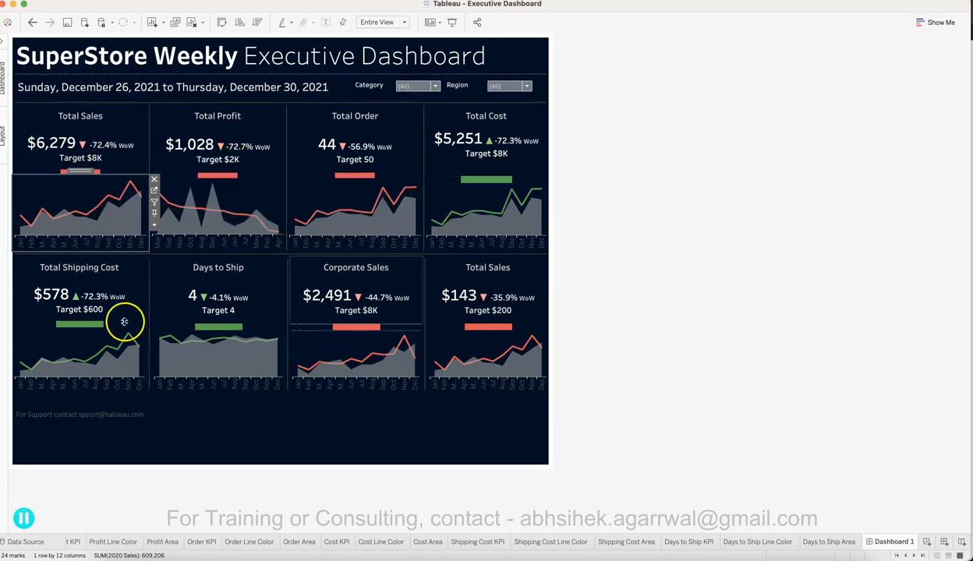
click(610, 318)
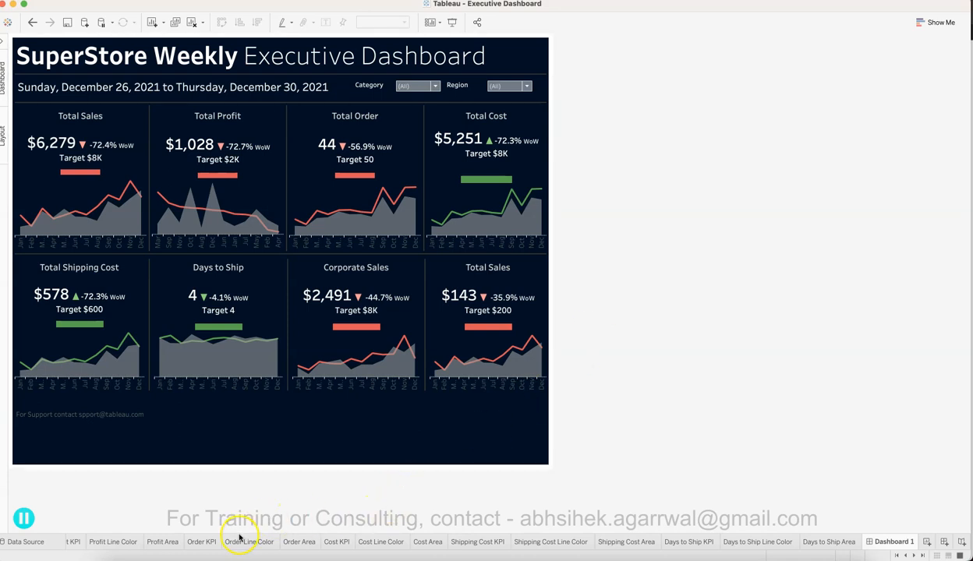
click(111, 158)
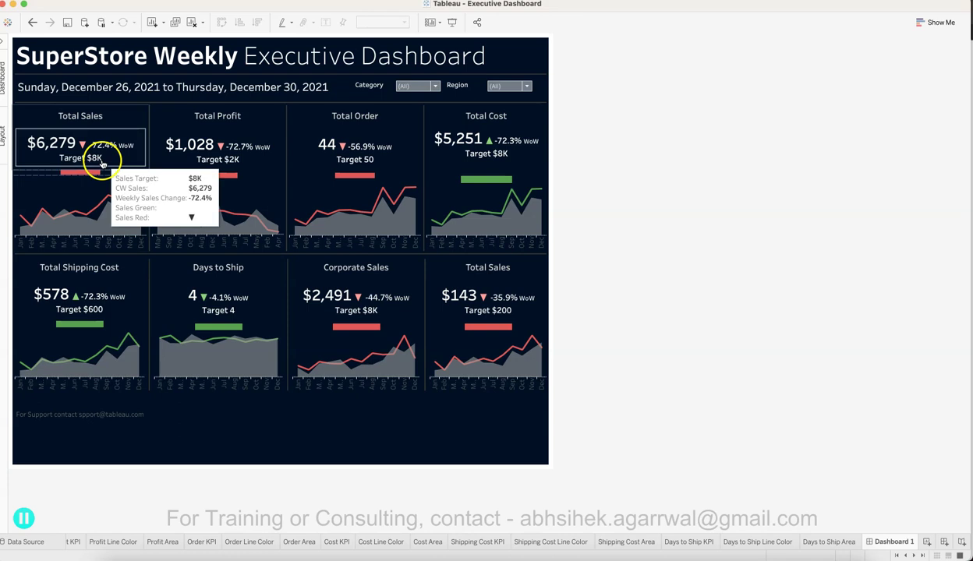
click(81, 116)
click(213, 147)
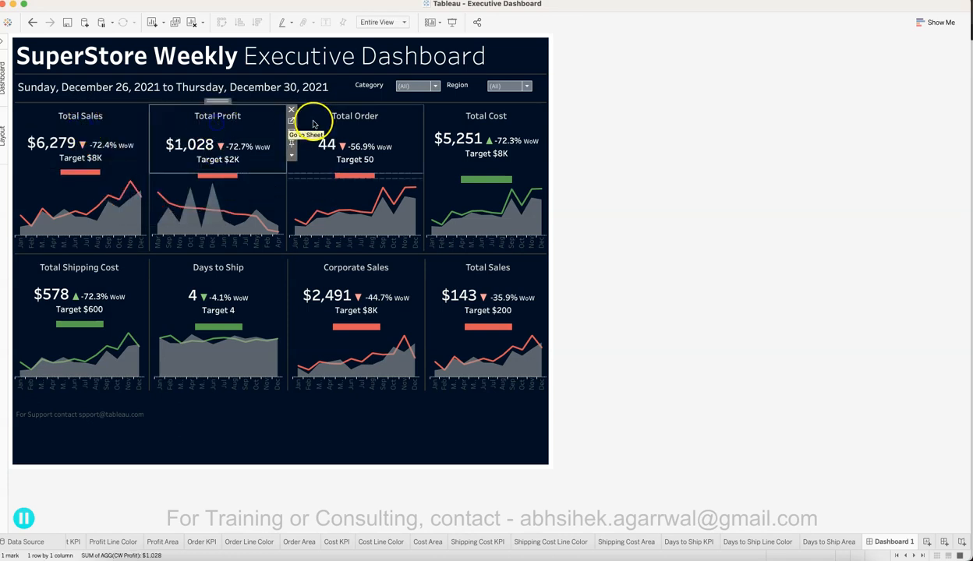
click(304, 123)
click(515, 130)
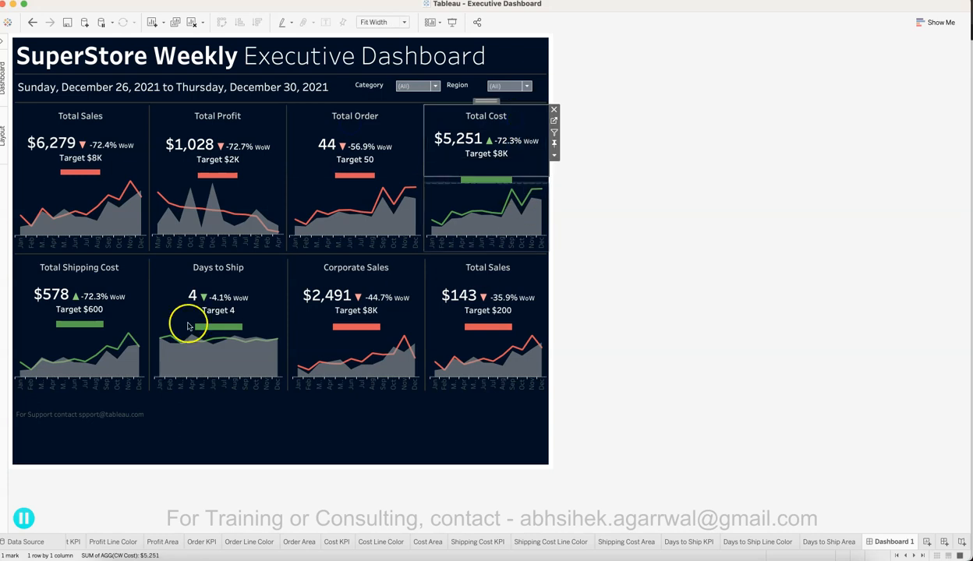
click(97, 273)
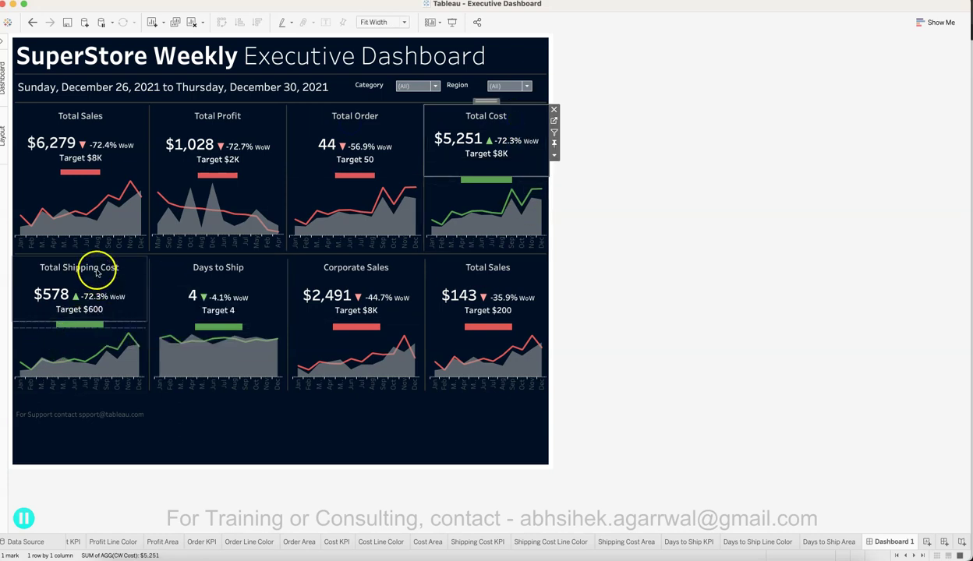
click(229, 270)
click(341, 270)
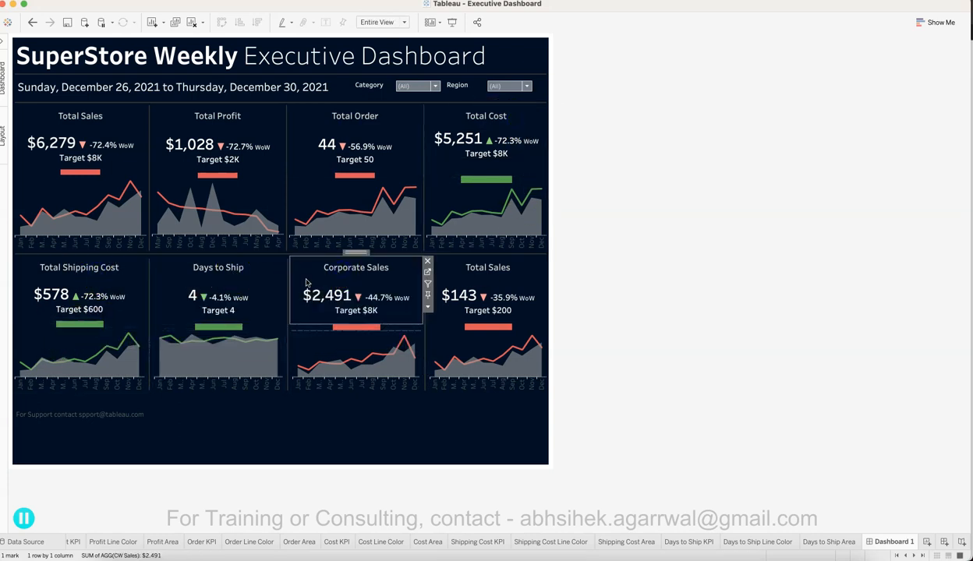
click(241, 278)
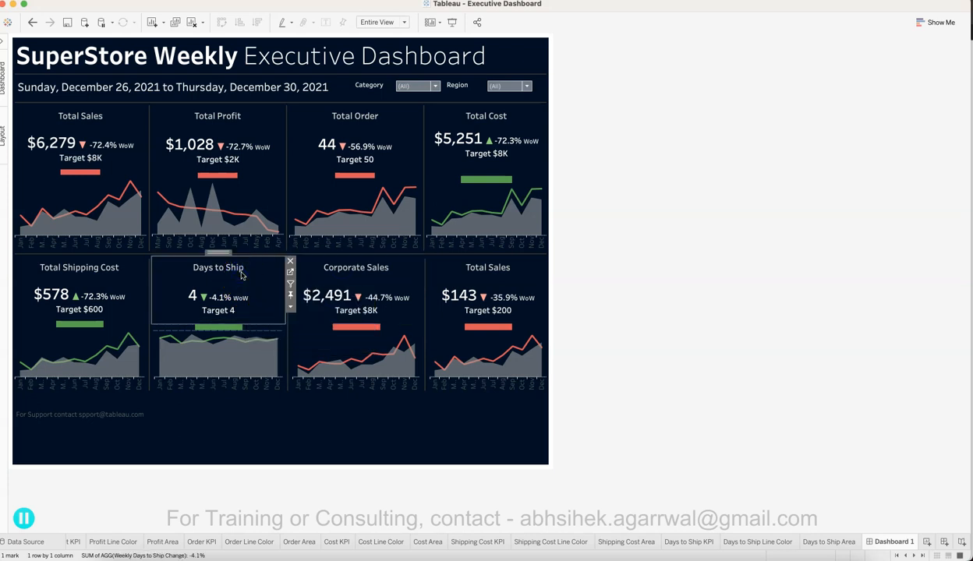
click(212, 298)
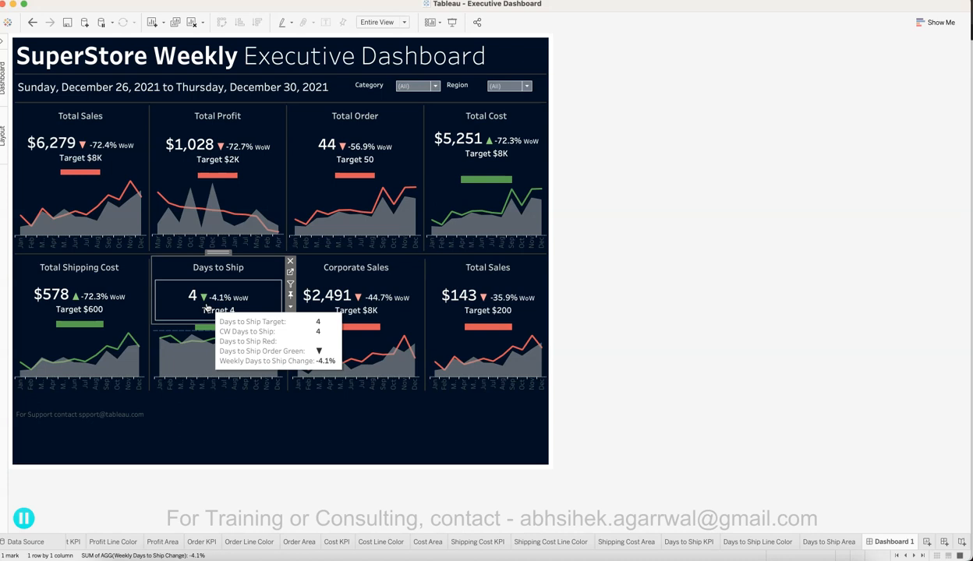
click(205, 302)
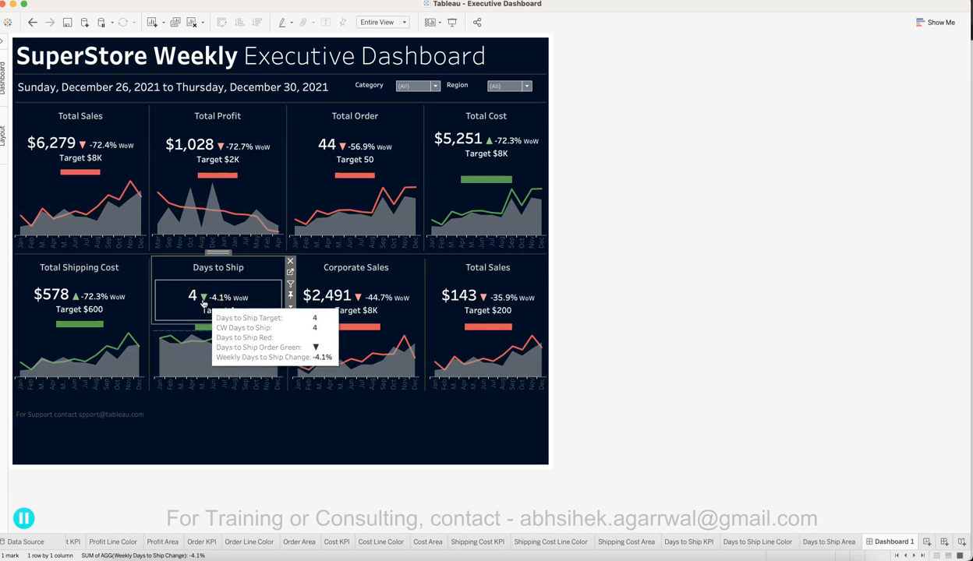
click(87, 289)
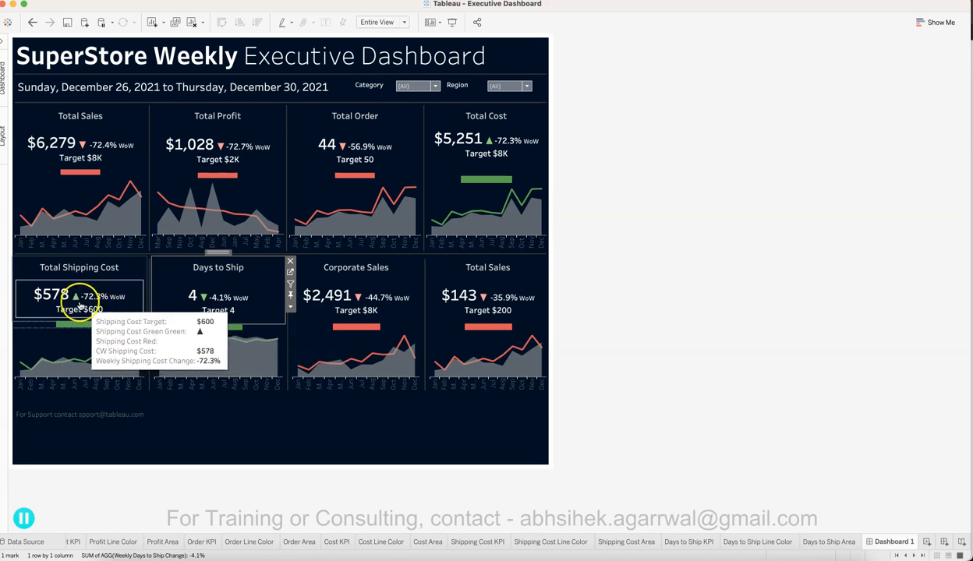
click(88, 300)
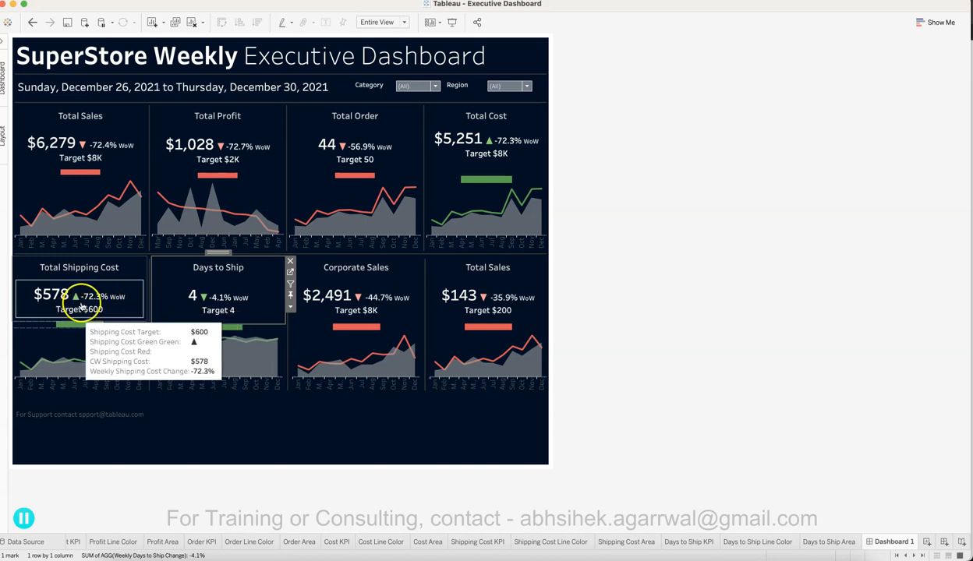
click(370, 310)
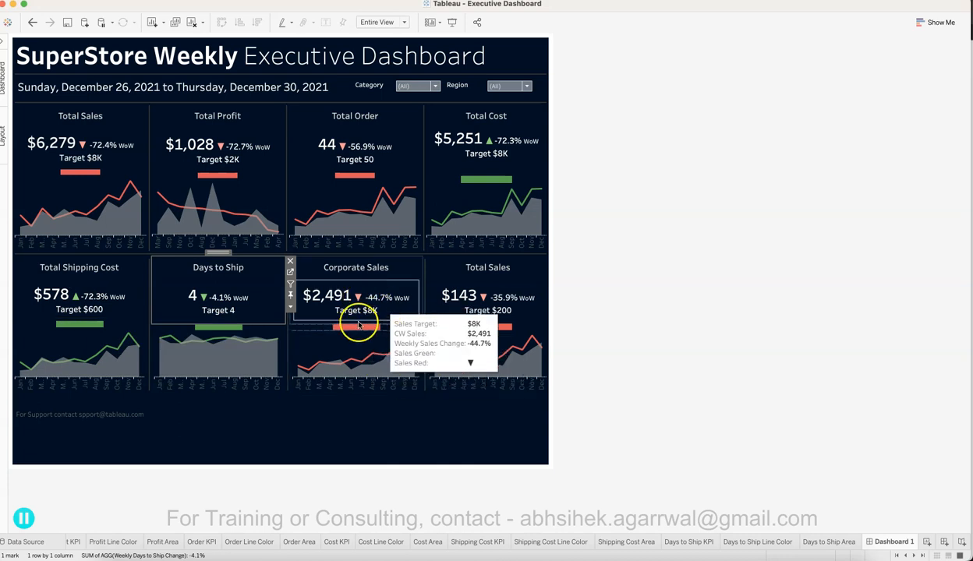
click(602, 329)
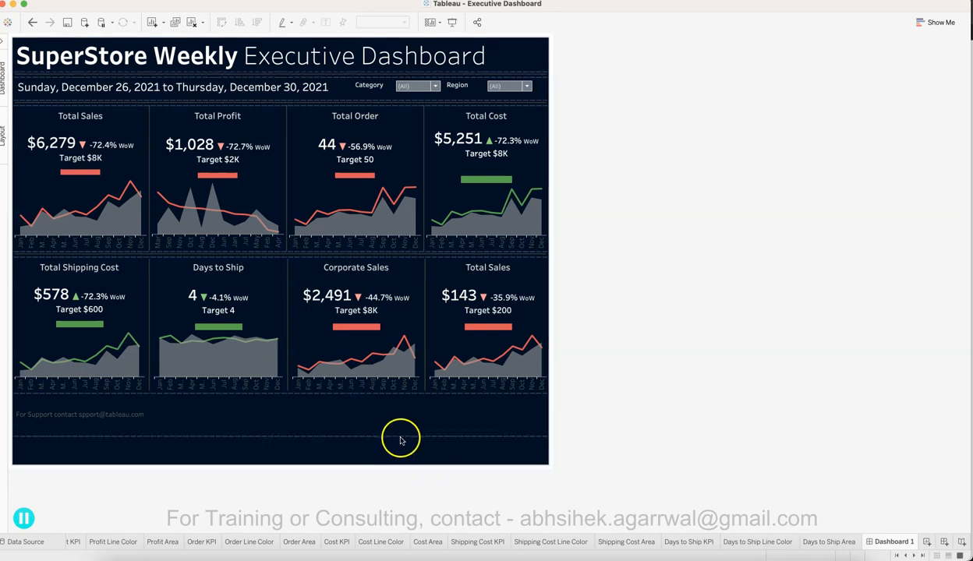
click(401, 435)
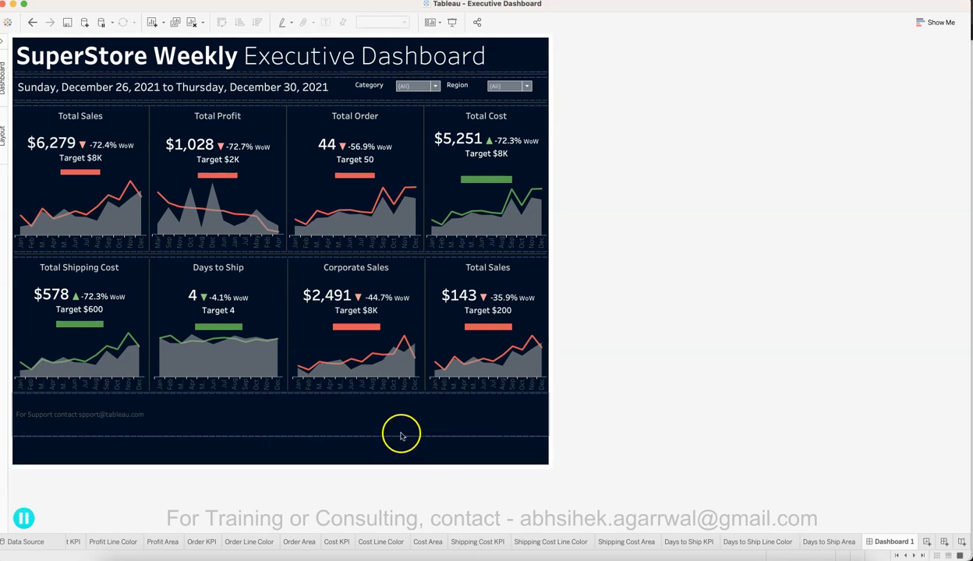